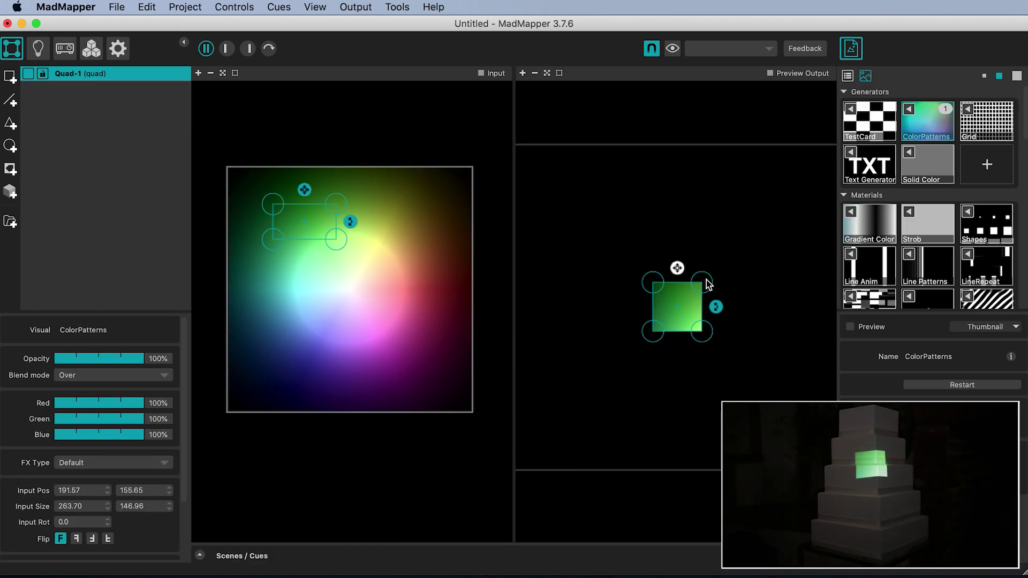
Step: Adjust the demo's green quad top corner, then switch to the projector outputs
{"action": "left_click_drag", "start_coordinate": [710, 284], "coordinate": [707, 225]}
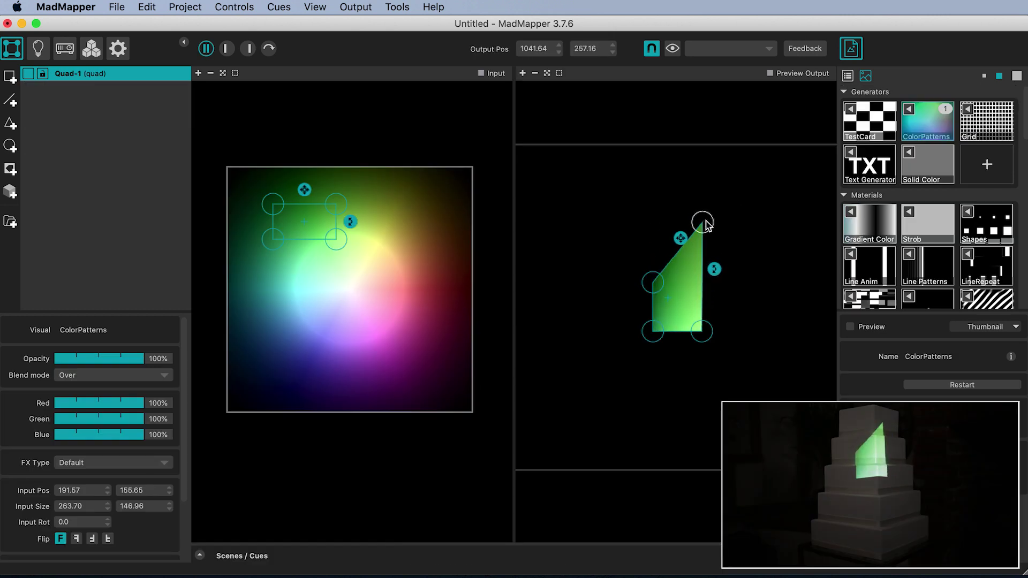
{"action": "left_click", "coordinate": [65, 48]}
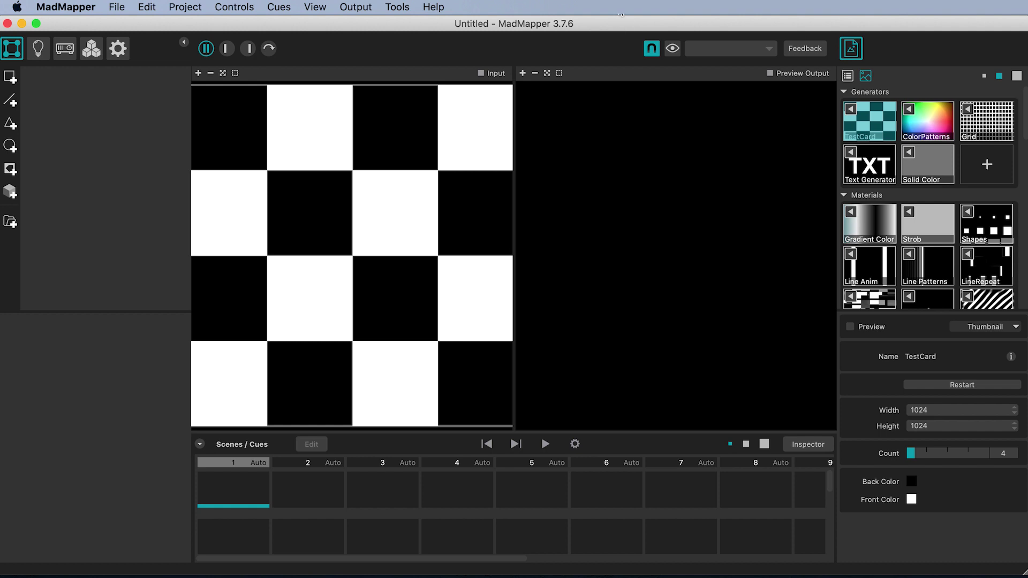
Step: Create Quad-1 showing the TestCard, zoom out both views, and bring up the projector outputs
{"action": "left_click", "coordinate": [10, 78]}
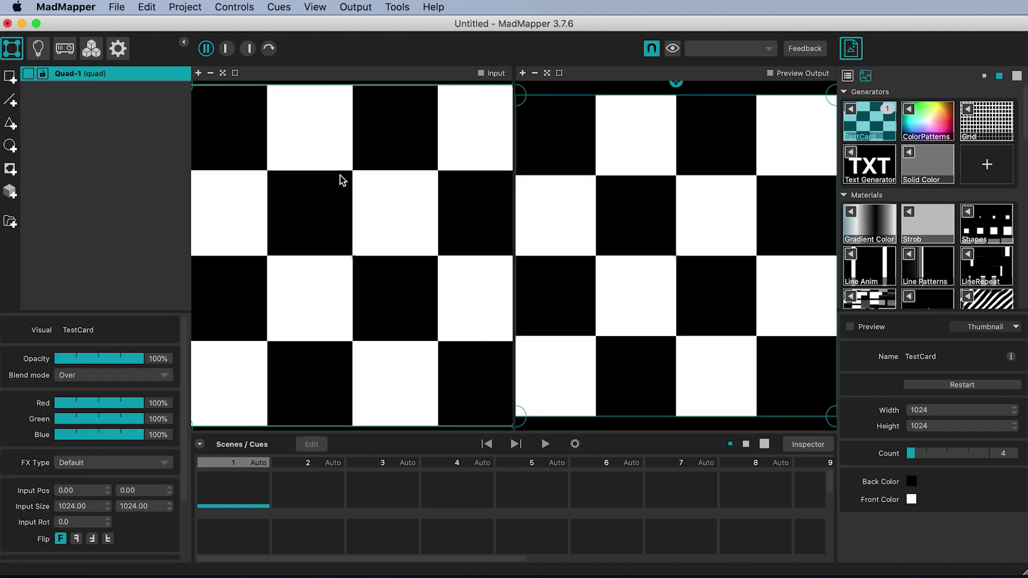
{"action": "scroll", "coordinate": [339, 175], "scroll_direction": "down", "scroll_amount": 5}
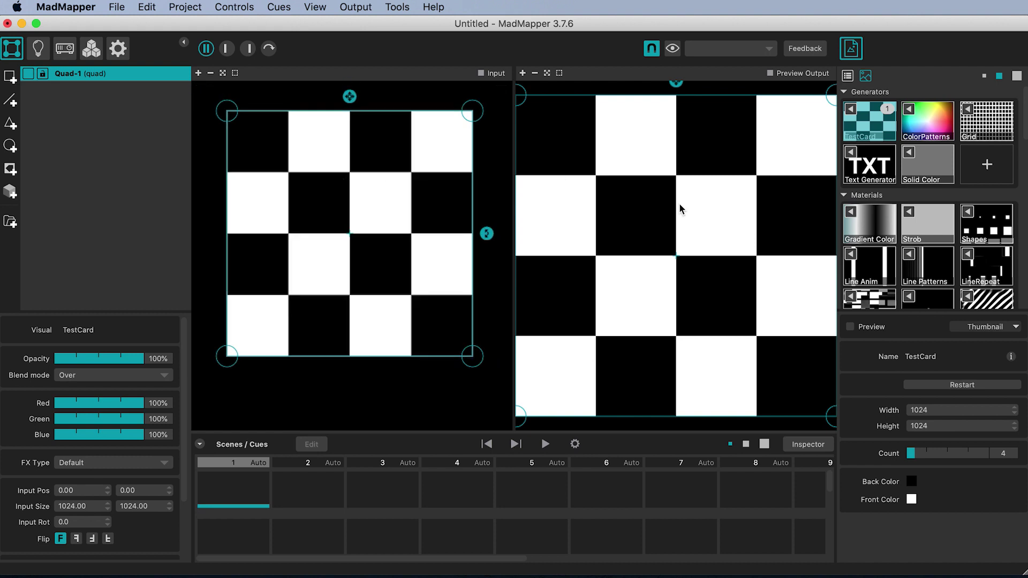
{"action": "scroll", "coordinate": [680, 204], "scroll_direction": "down", "scroll_amount": 2}
{"action": "scroll", "coordinate": [680, 204], "scroll_direction": "down", "scroll_amount": 2}
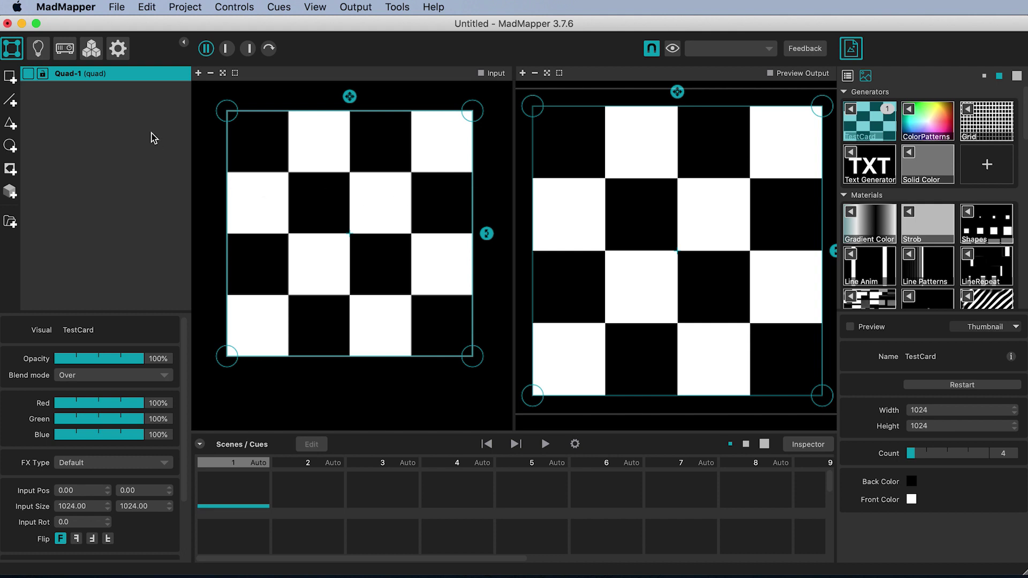
{"action": "left_click", "coordinate": [67, 51]}
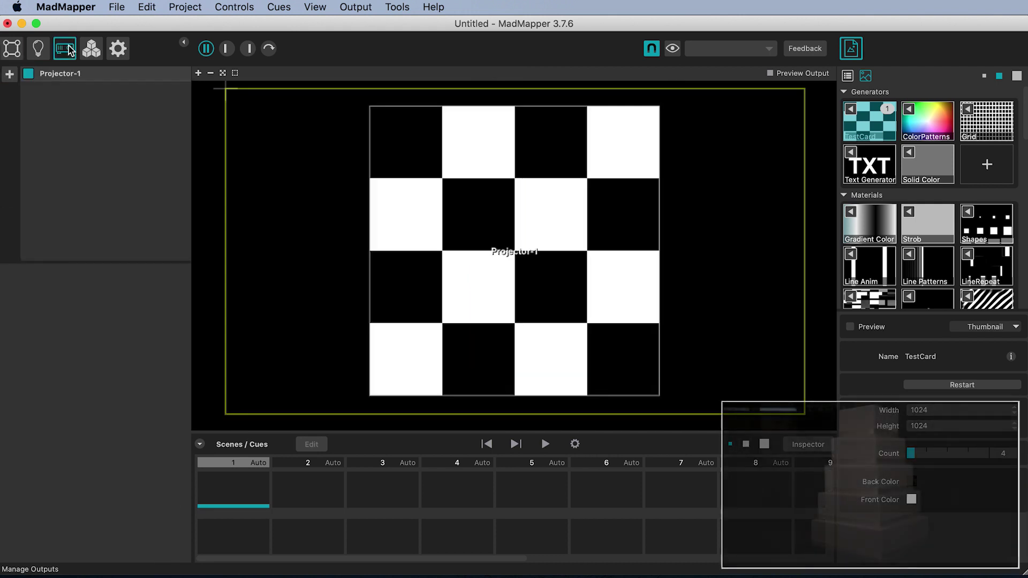
Step: Send Projector-1 full screen to the BenQ PJ display, then return to surface editing
{"action": "left_click", "coordinate": [75, 77]}
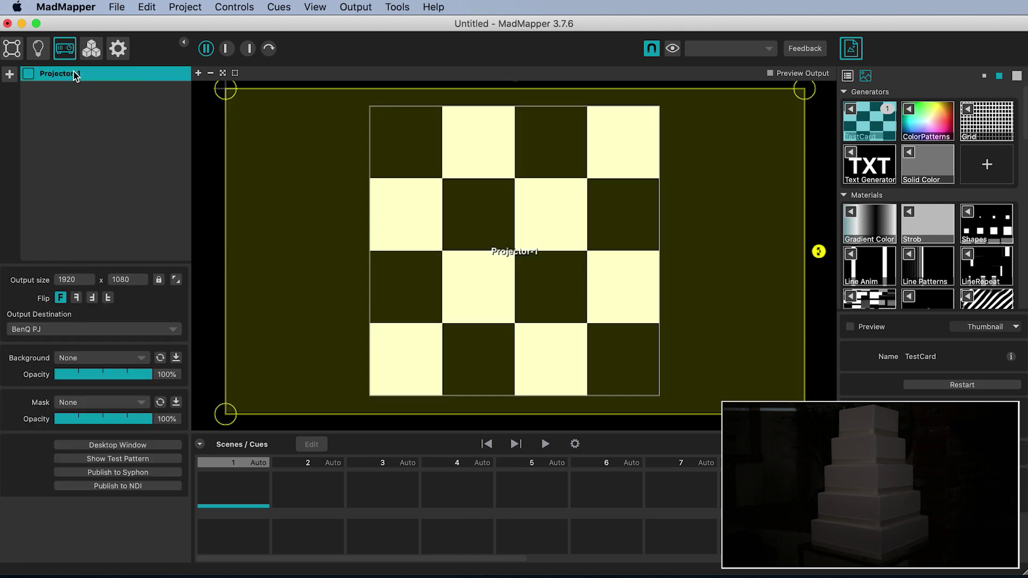
{"action": "left_click", "coordinate": [80, 329]}
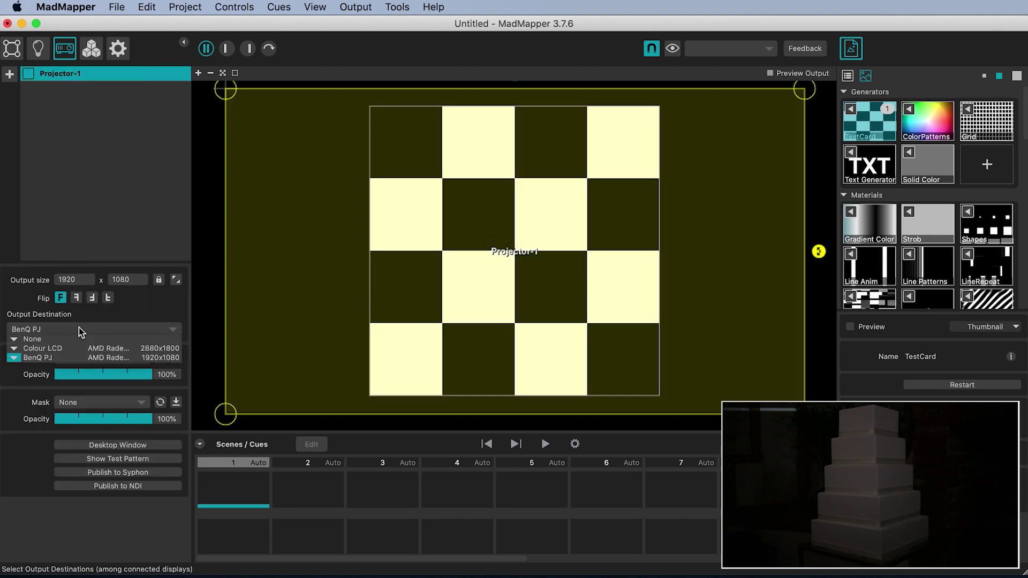
{"action": "left_click", "coordinate": [68, 359]}
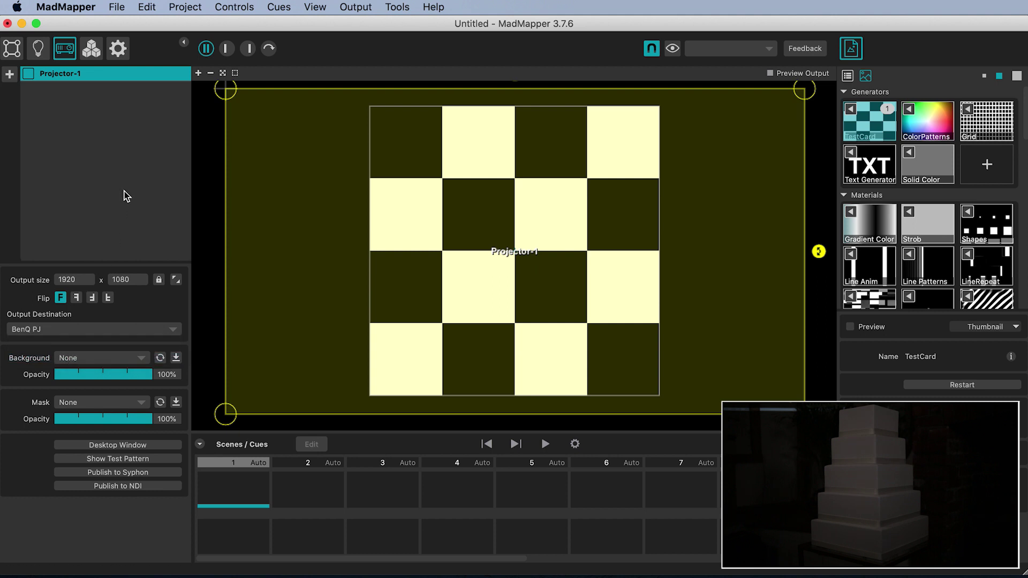
{"action": "left_click", "coordinate": [355, 7]}
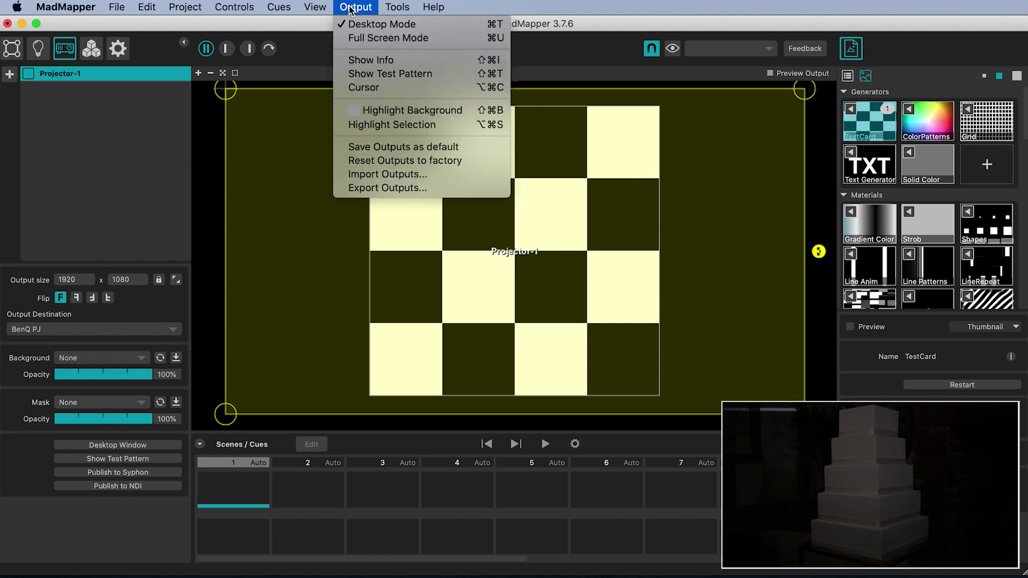
{"action": "left_click", "coordinate": [356, 38]}
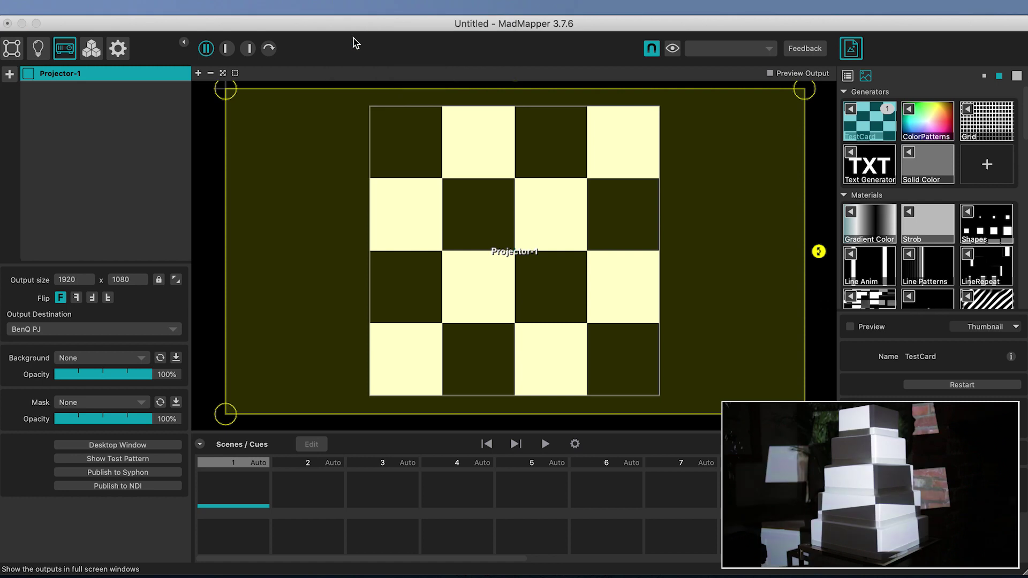
{"action": "left_click", "coordinate": [13, 50]}
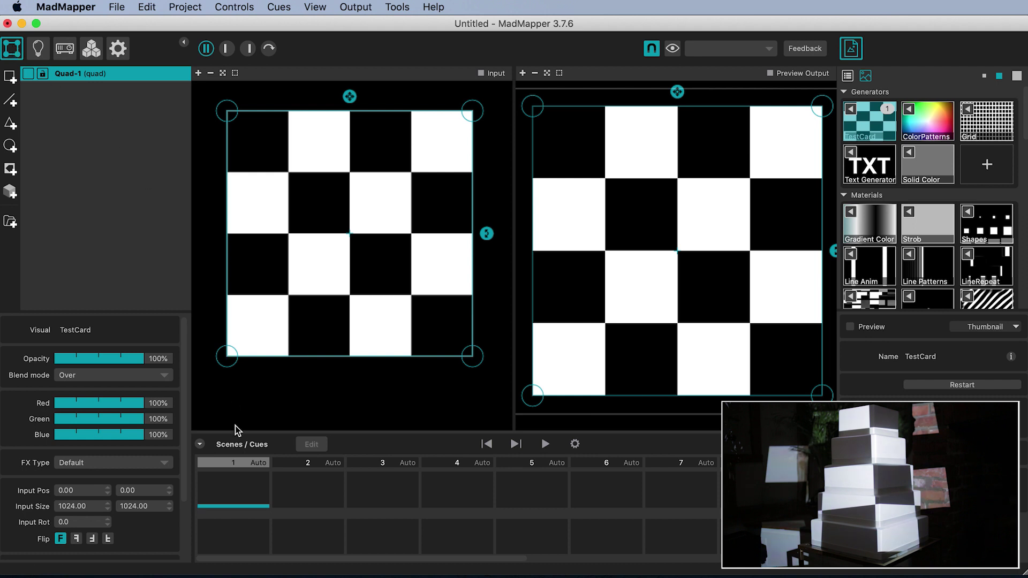
Step: Apply the ColorPatterns generator to Quad-1 and crop its input to 263.70×146.96
{"action": "left_click", "coordinate": [207, 443]}
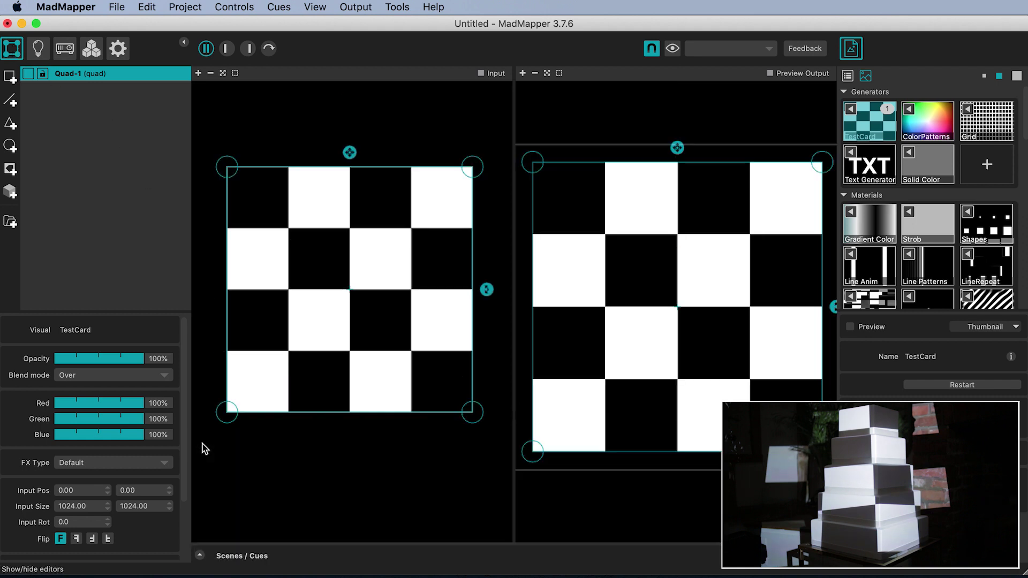
{"action": "left_click", "coordinate": [938, 119]}
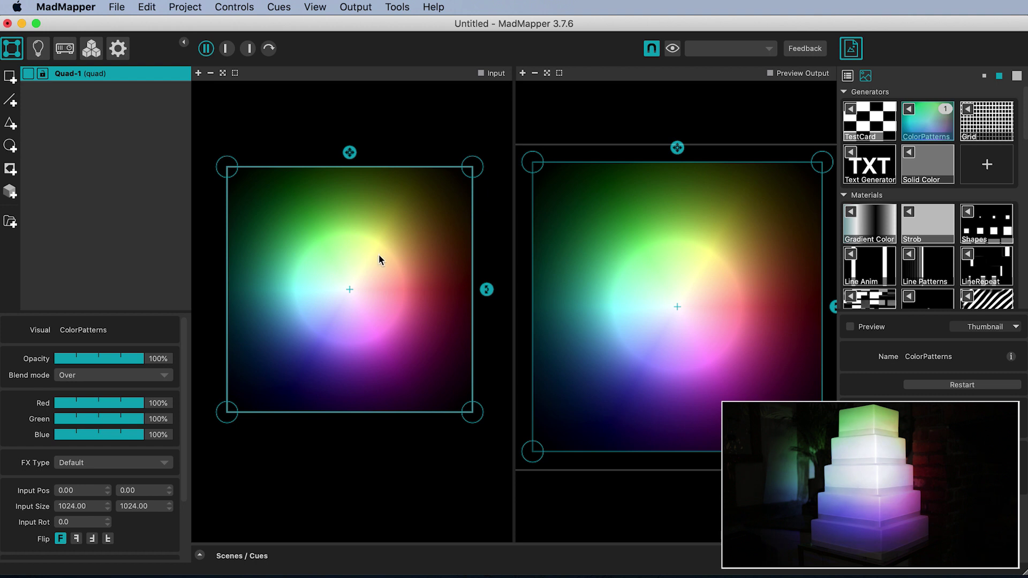
{"action": "left_click_drag", "start_coordinate": [465, 182], "coordinate": [417, 260]}
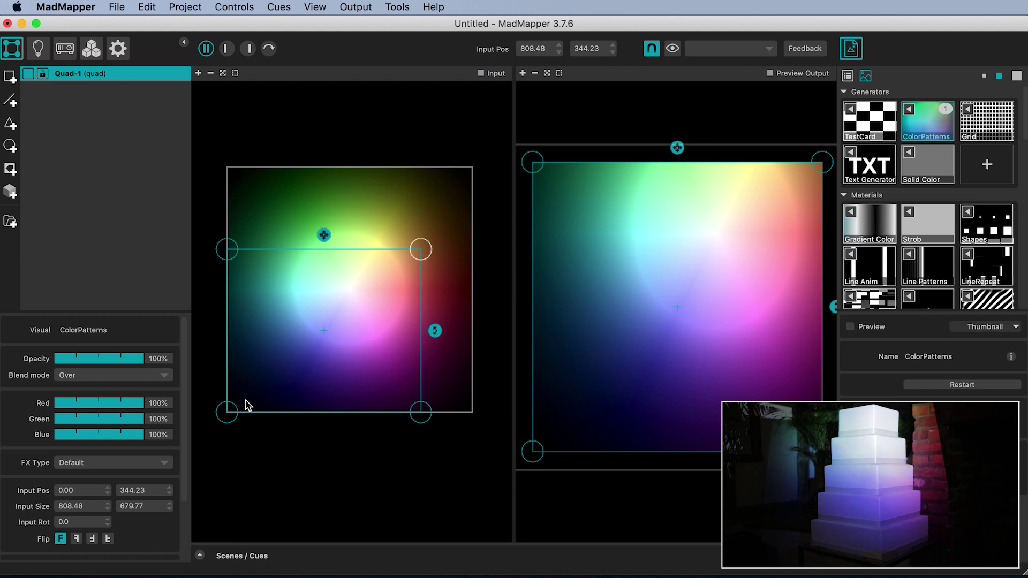
{"action": "left_click_drag", "start_coordinate": [227, 413], "coordinate": [315, 226]}
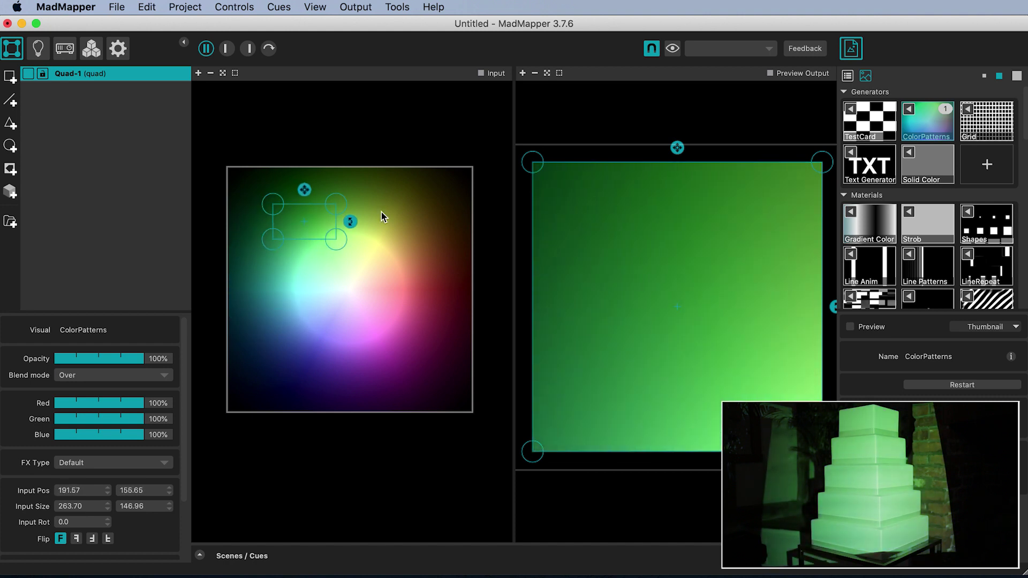
Step: Shrink and reshape Quad-1's output onto a cake face, and show the Output Cursor crosshair
{"action": "left_click_drag", "start_coordinate": [677, 153], "coordinate": [613, 332]}
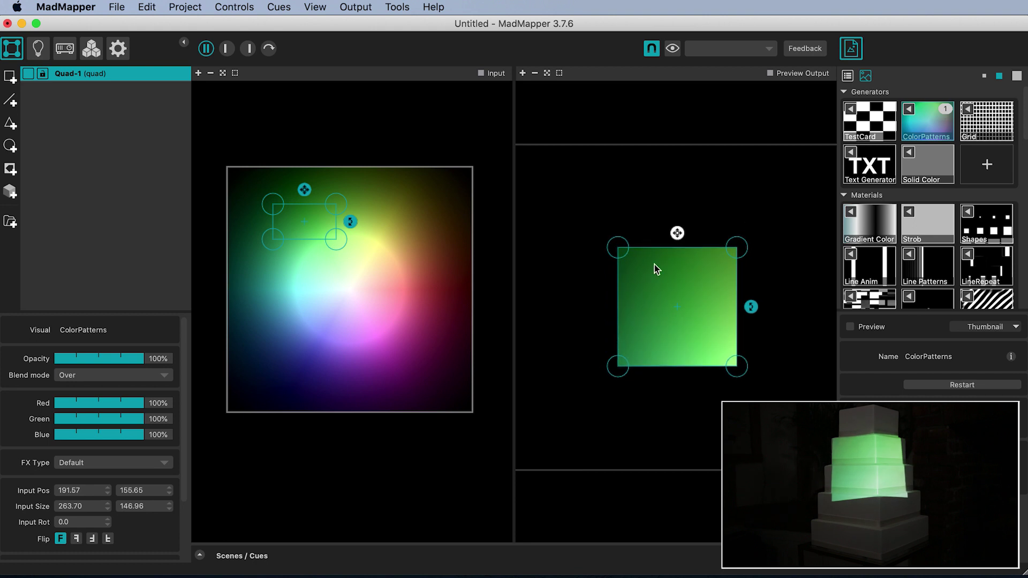
{"action": "left_click_drag", "start_coordinate": [656, 268], "coordinate": [704, 221]}
{"action": "left_click_drag", "start_coordinate": [650, 336], "coordinate": [637, 370]}
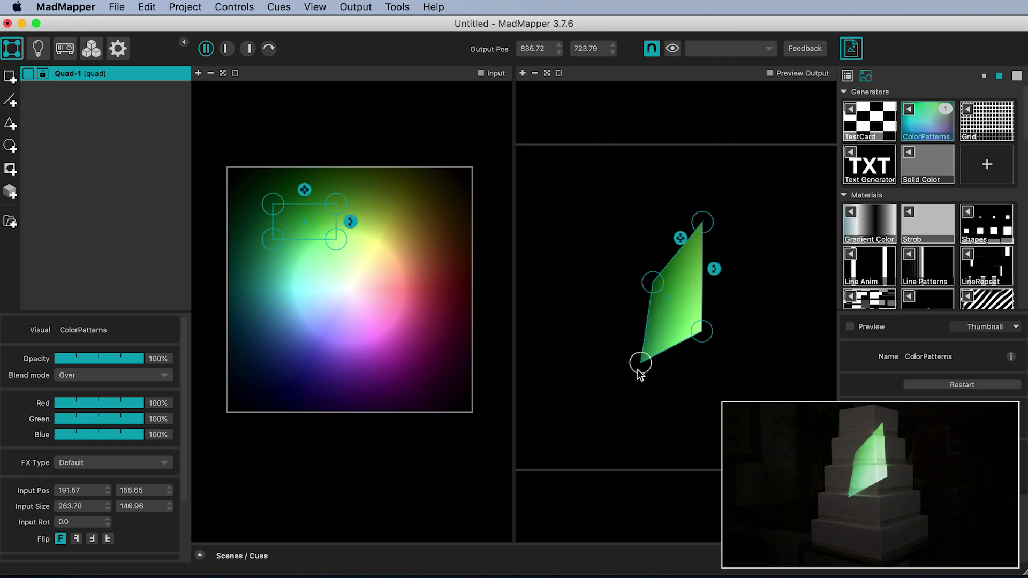
{"action": "left_click", "coordinate": [363, 9]}
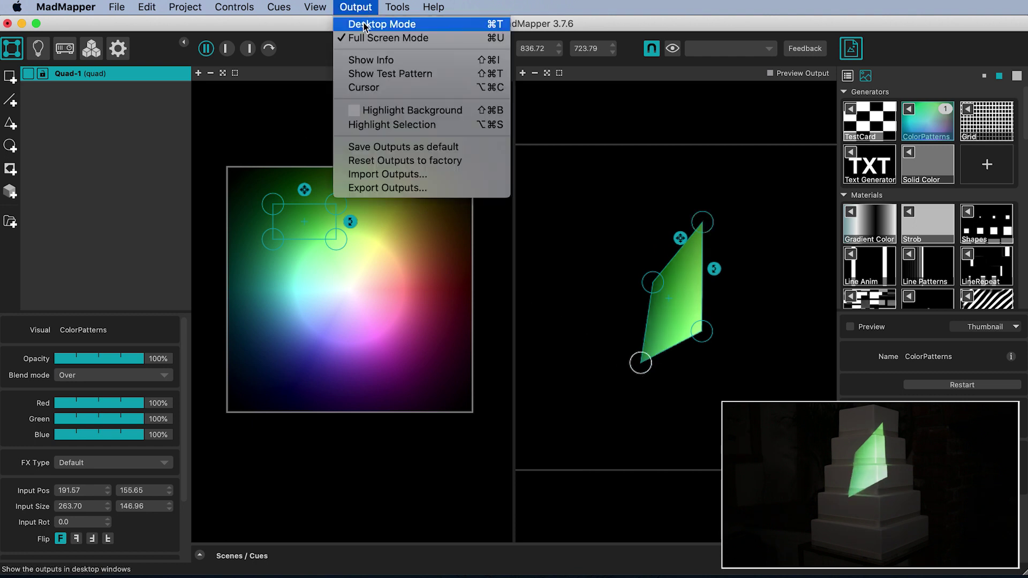
{"action": "left_click", "coordinate": [394, 88]}
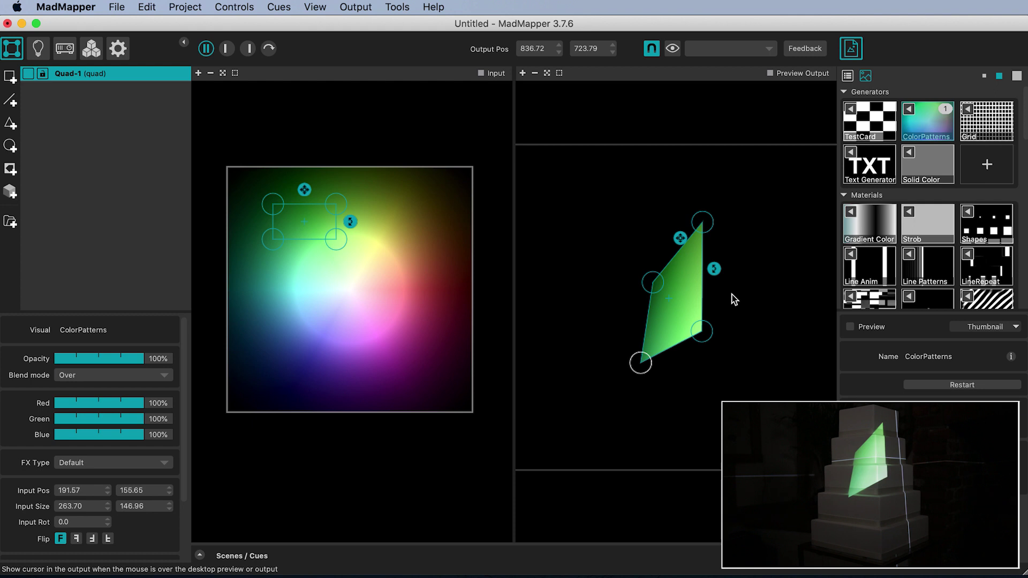
Step: Import Guide.png from Tutorial Assets into the project's Images media
{"action": "left_click", "coordinate": [117, 7]}
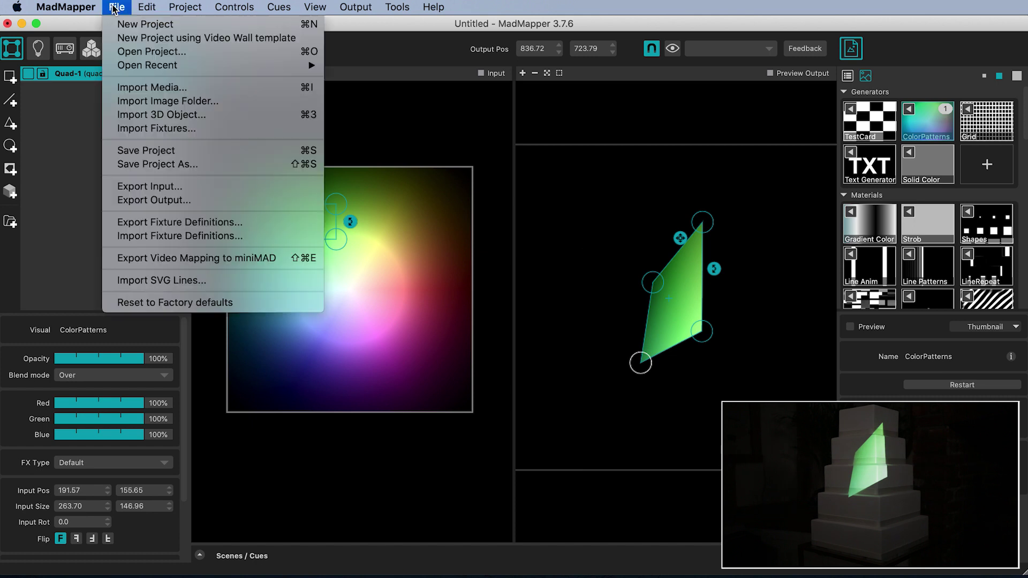
{"action": "left_click", "coordinate": [146, 88]}
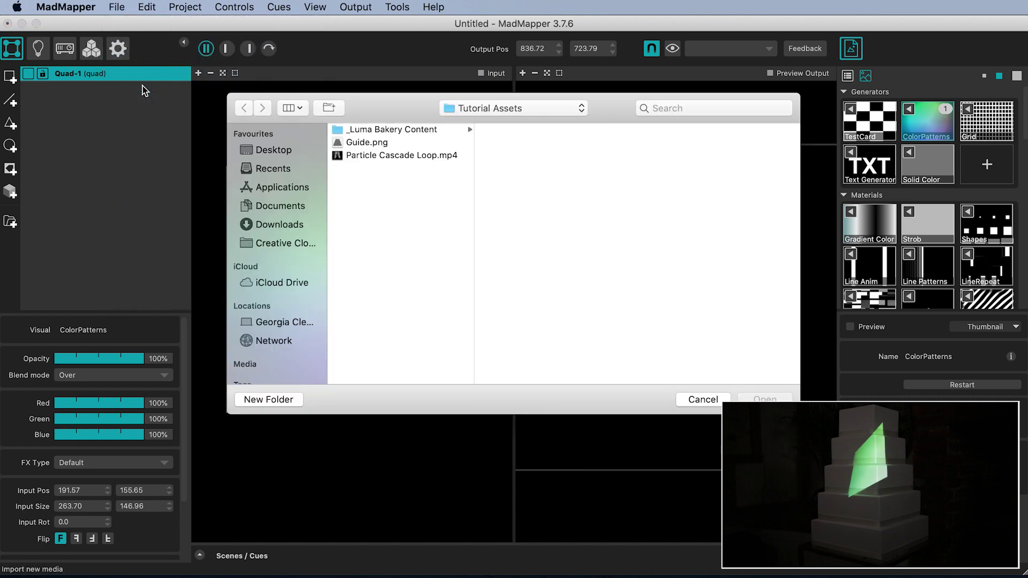
{"action": "left_click", "coordinate": [357, 143]}
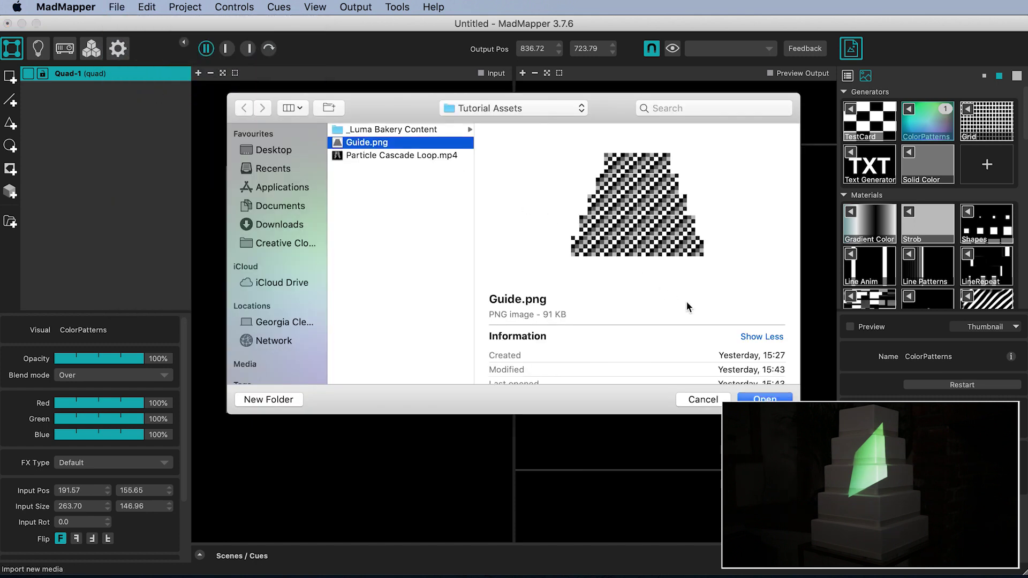
{"action": "left_click", "coordinate": [757, 397]}
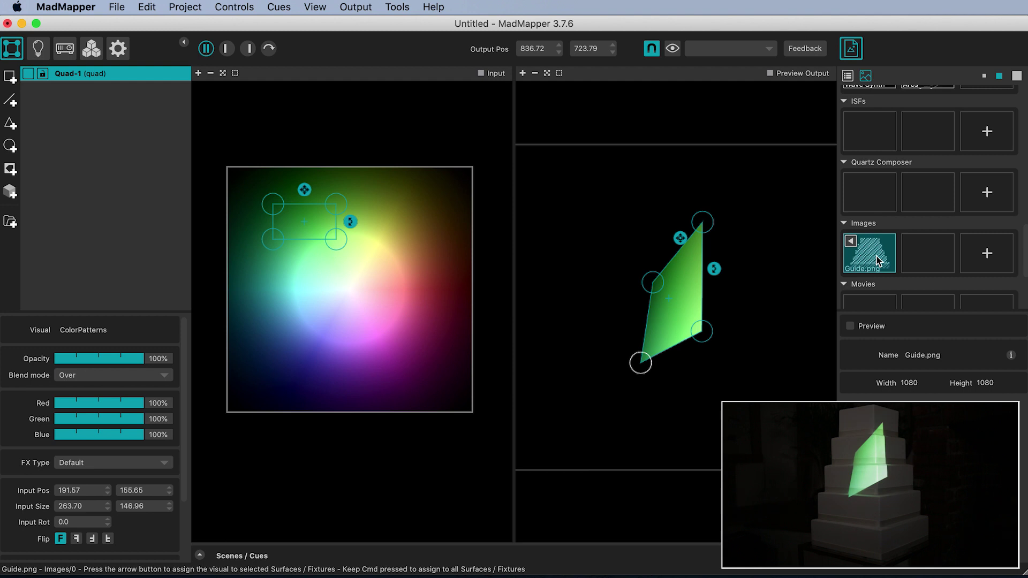
Step: Raise the quad's left, bottom-left and bottom-right vertices into a rectangle on the top tier
{"action": "left_click_drag", "start_coordinate": [651, 281], "coordinate": [636, 217]}
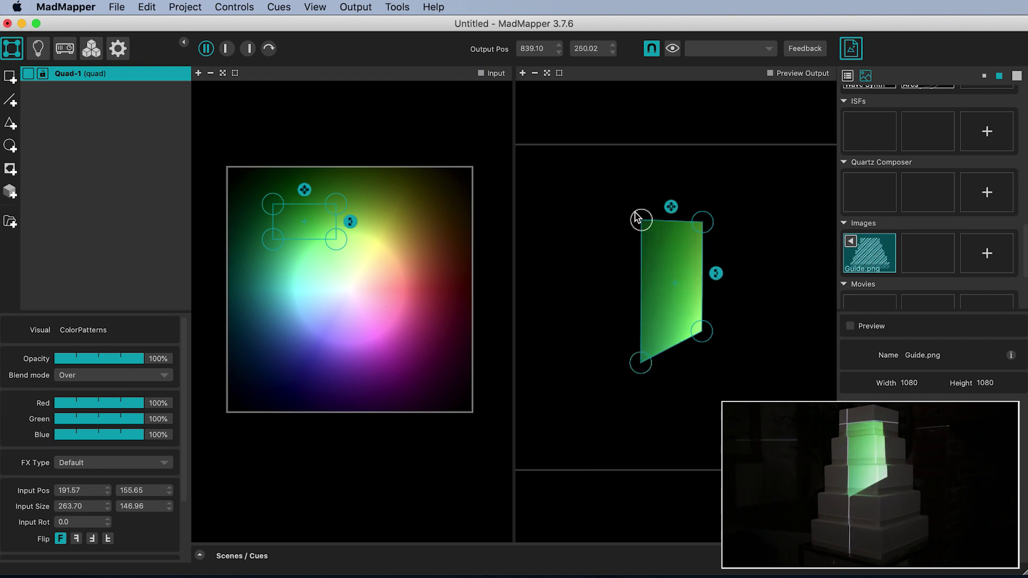
{"action": "left_click_drag", "start_coordinate": [640, 362], "coordinate": [644, 270]}
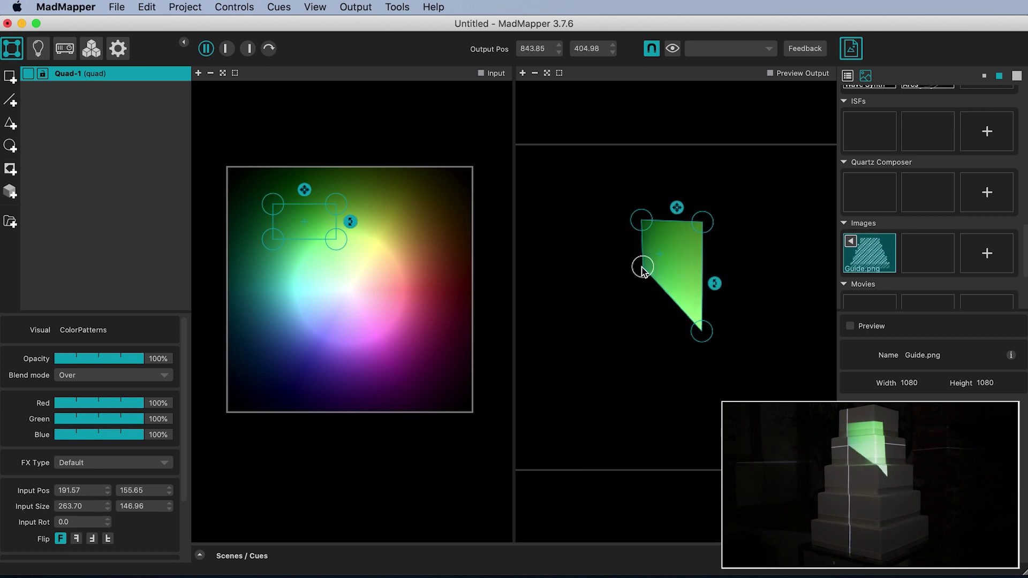
{"action": "left_click_drag", "start_coordinate": [703, 333], "coordinate": [712, 273]}
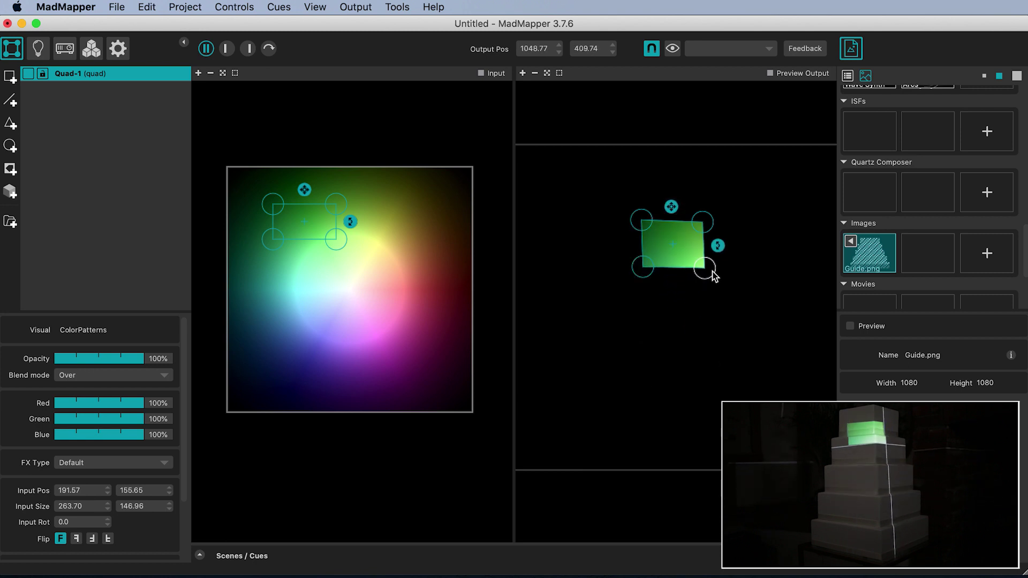
Step: Arrange the Input and Preview Output views side by side in a split layout
{"action": "left_click", "coordinate": [227, 48]}
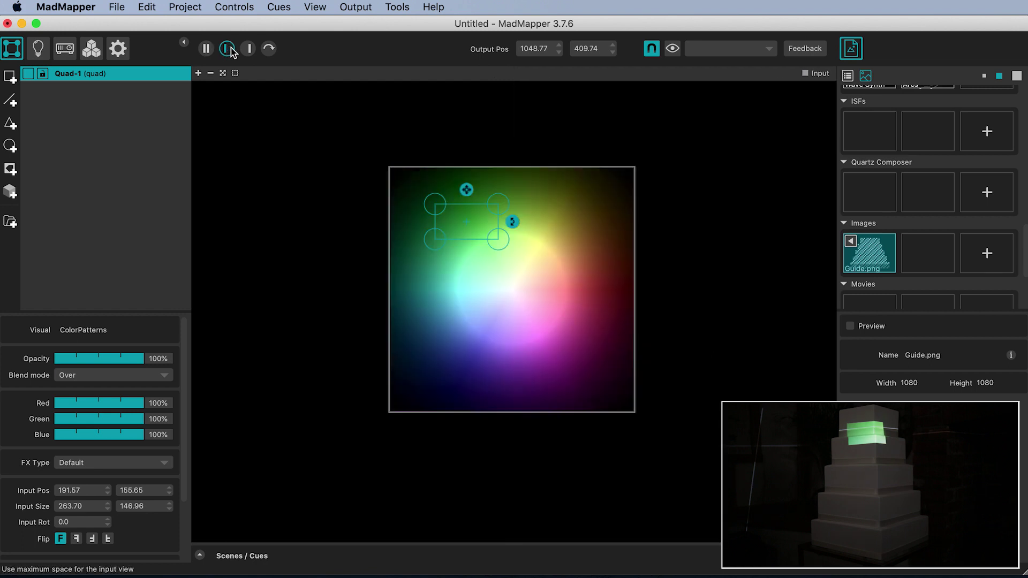
{"action": "left_click", "coordinate": [248, 49]}
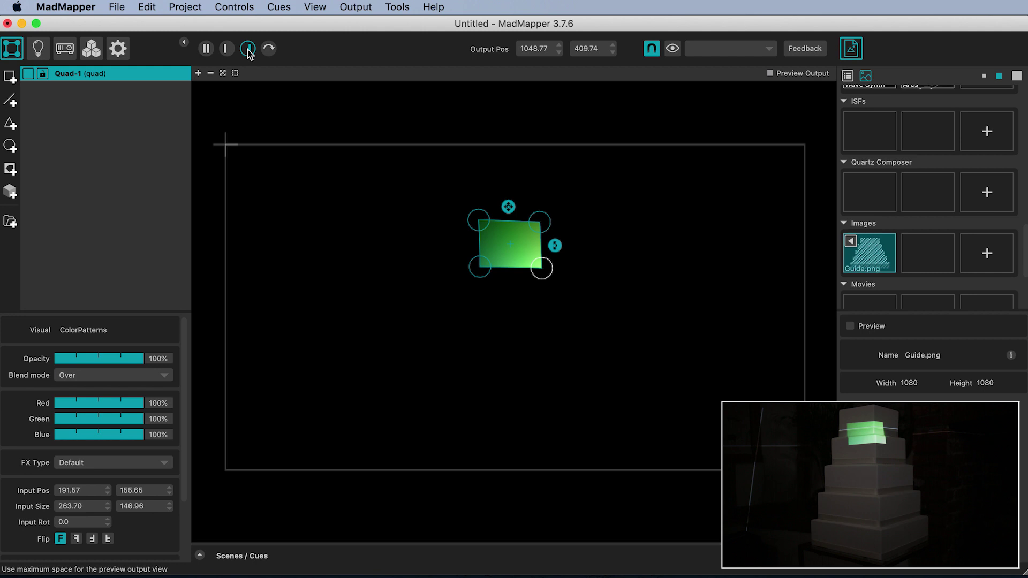
{"action": "left_click", "coordinate": [270, 49]}
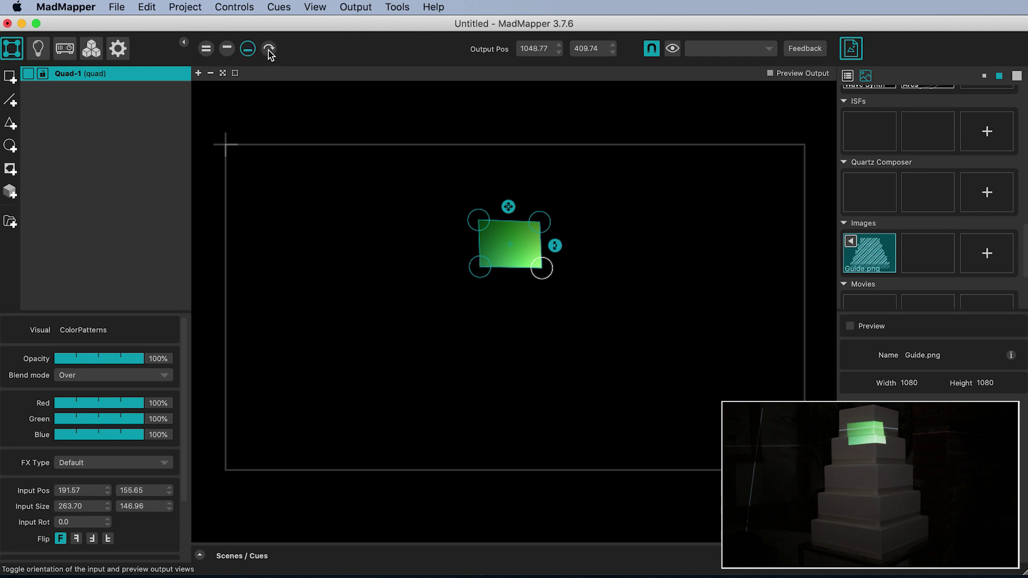
{"action": "left_click", "coordinate": [208, 49]}
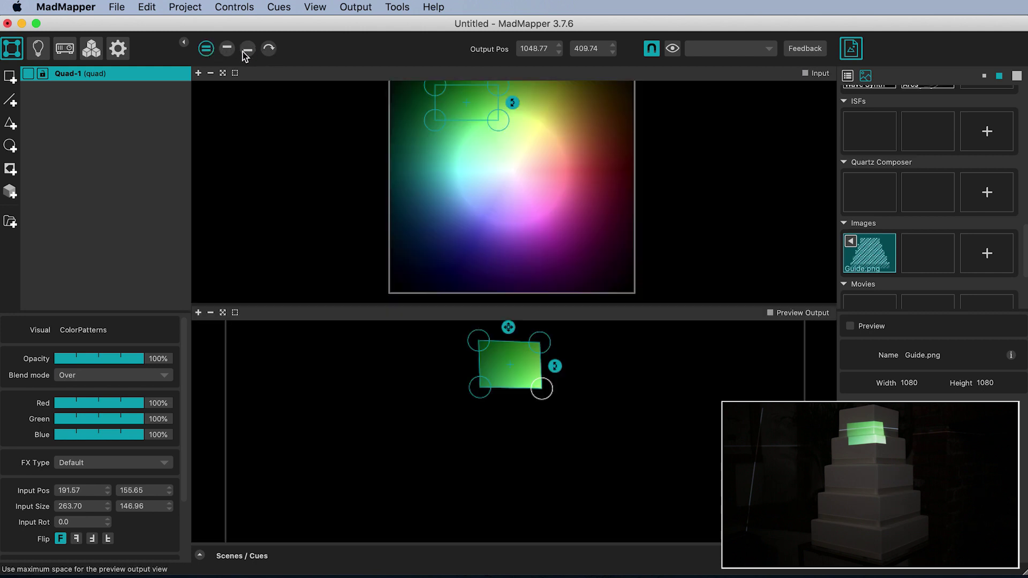
{"action": "left_click", "coordinate": [271, 51]}
{"action": "left_click", "coordinate": [271, 53]}
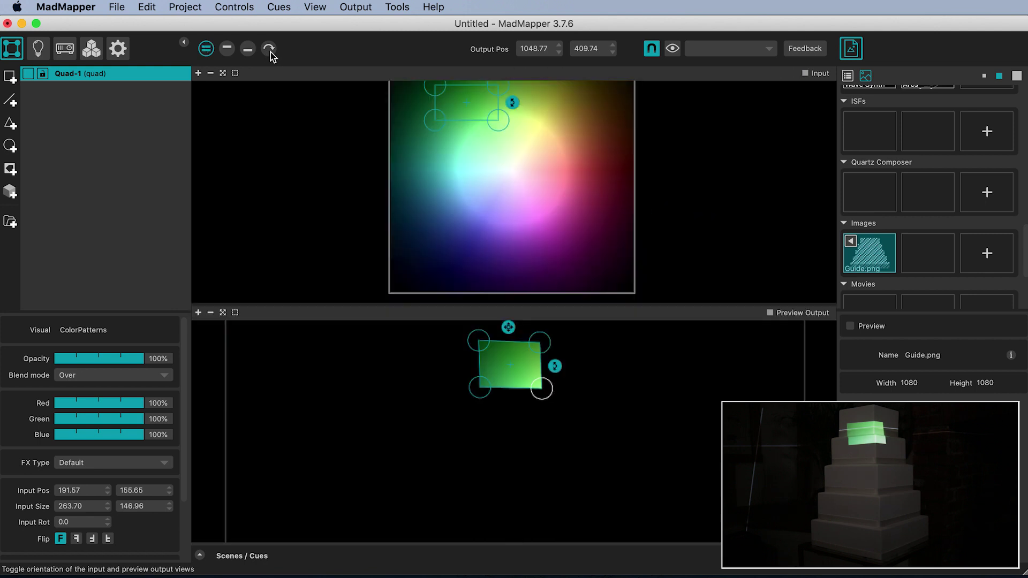
{"action": "left_click", "coordinate": [270, 52]}
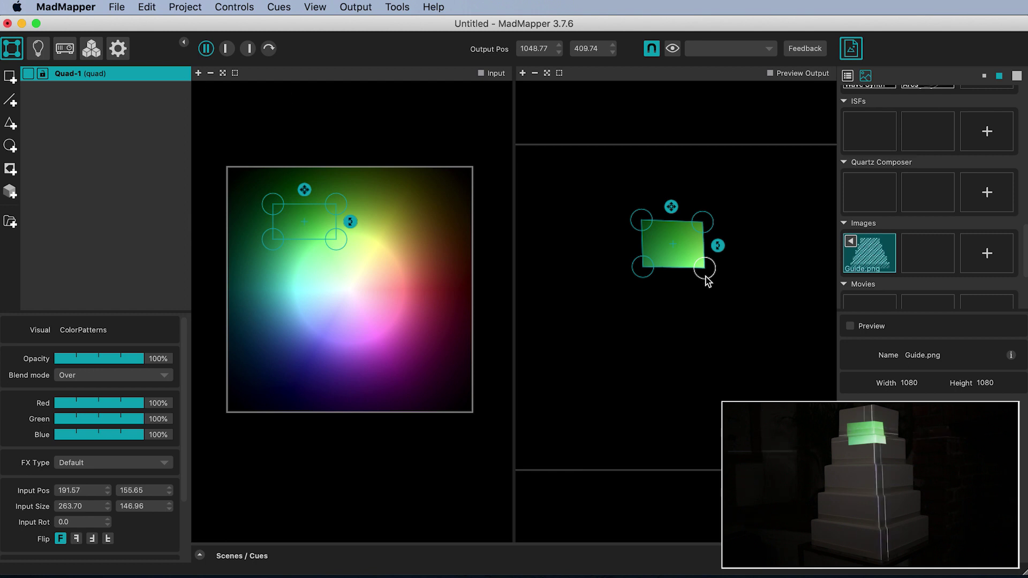
Step: Assign Guide.png to Quad-1 and rename the surface 'Tier 1'
{"action": "left_click", "coordinate": [868, 258]}
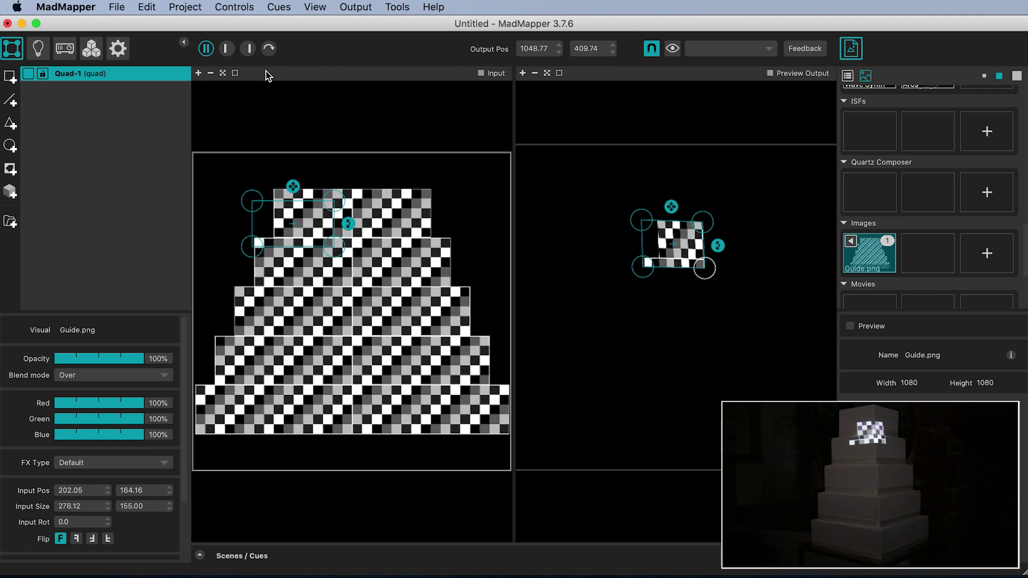
{"action": "left_click", "coordinate": [227, 49]}
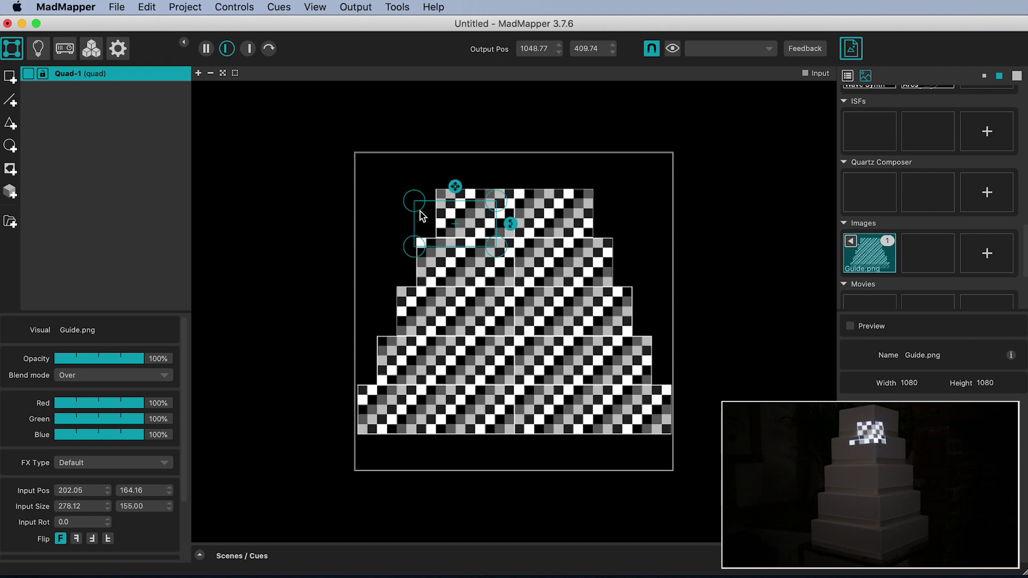
{"action": "double_click", "coordinate": [62, 74]}
{"action": "type", "text": "Tier 1"}
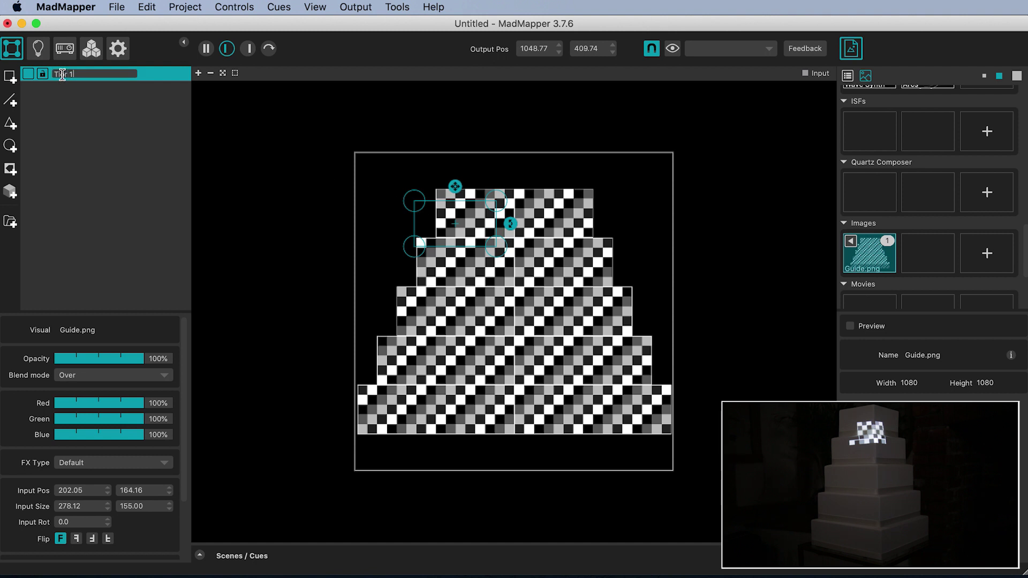
{"action": "key", "text": "Return"}
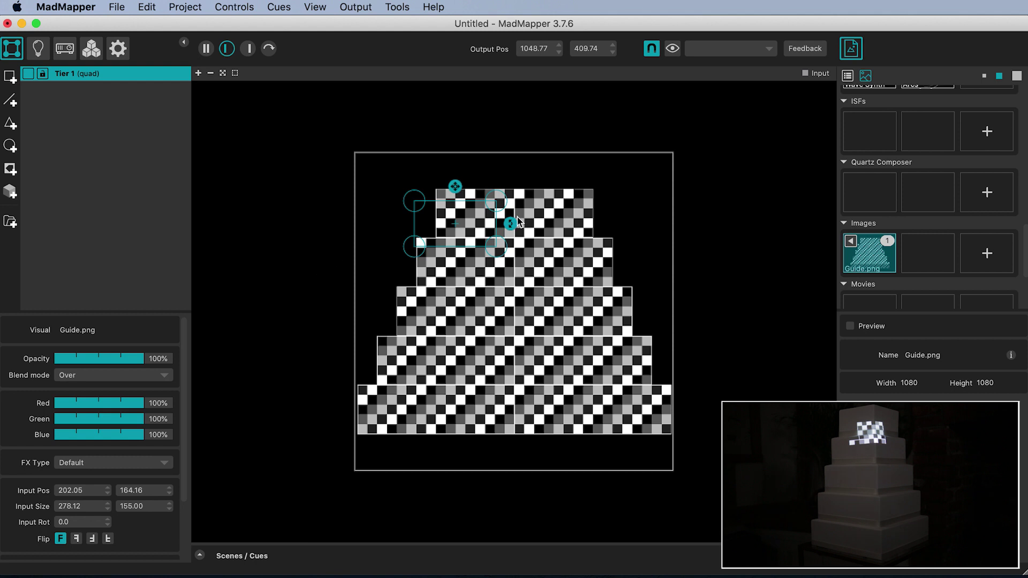
Step: Fit Tier 1's input corners over the guide's top tier at 533.92×168.12
{"action": "scroll", "coordinate": [517, 218], "scroll_direction": "up", "scroll_amount": 5}
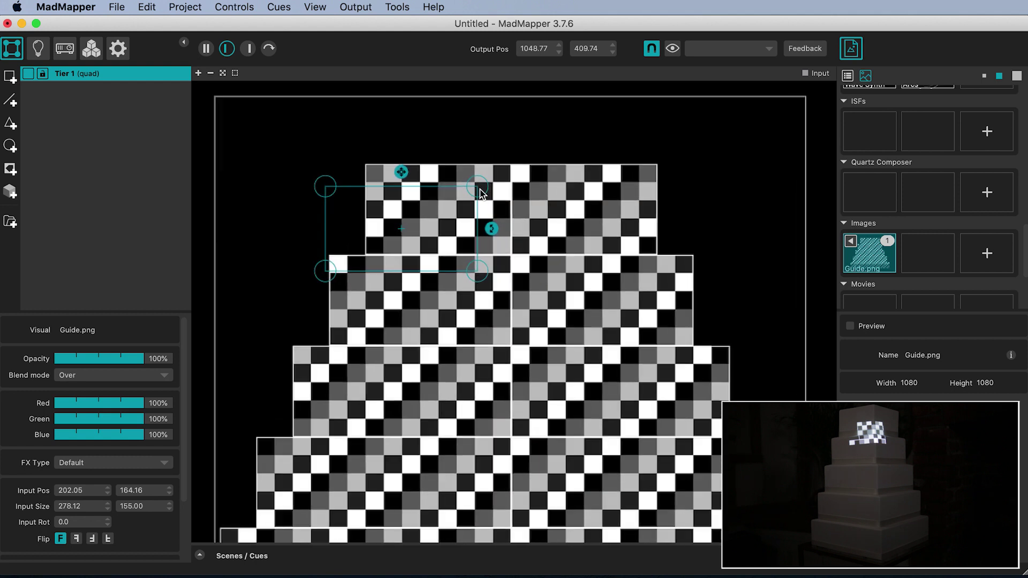
{"action": "left_click_drag", "start_coordinate": [480, 194], "coordinate": [659, 170]}
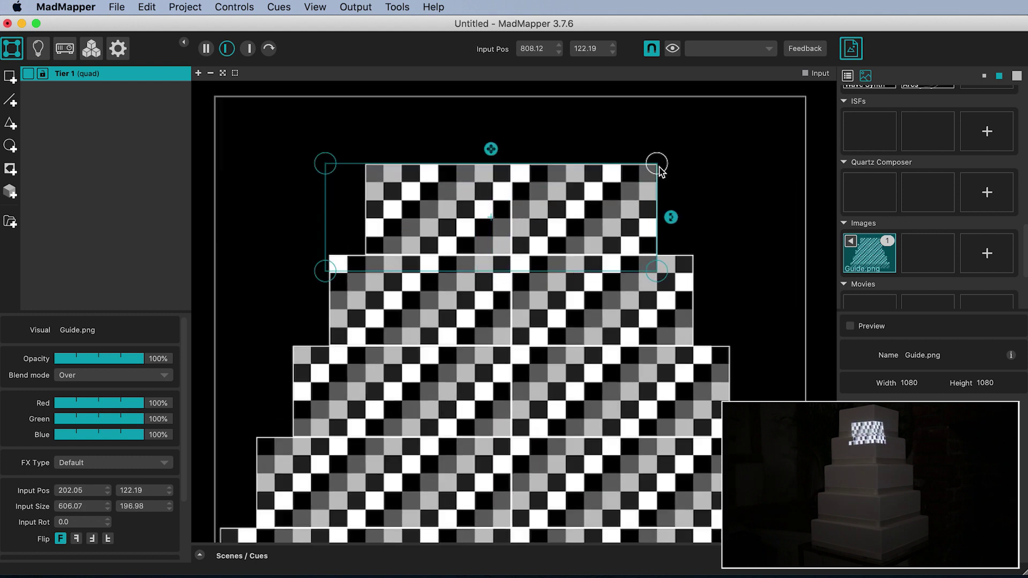
{"action": "left_click_drag", "start_coordinate": [327, 274], "coordinate": [366, 259]}
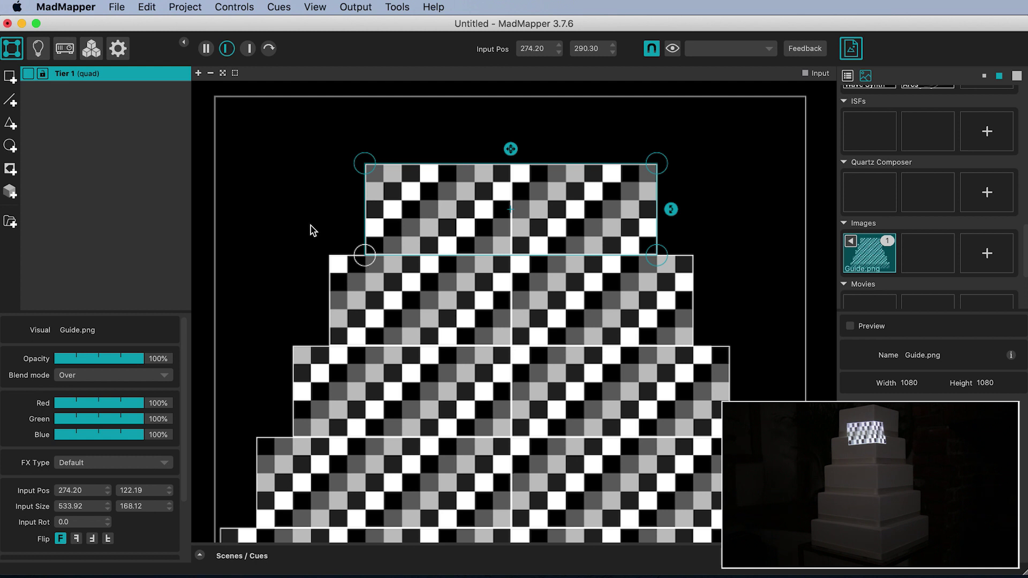
{"action": "left_click", "coordinate": [147, 7]}
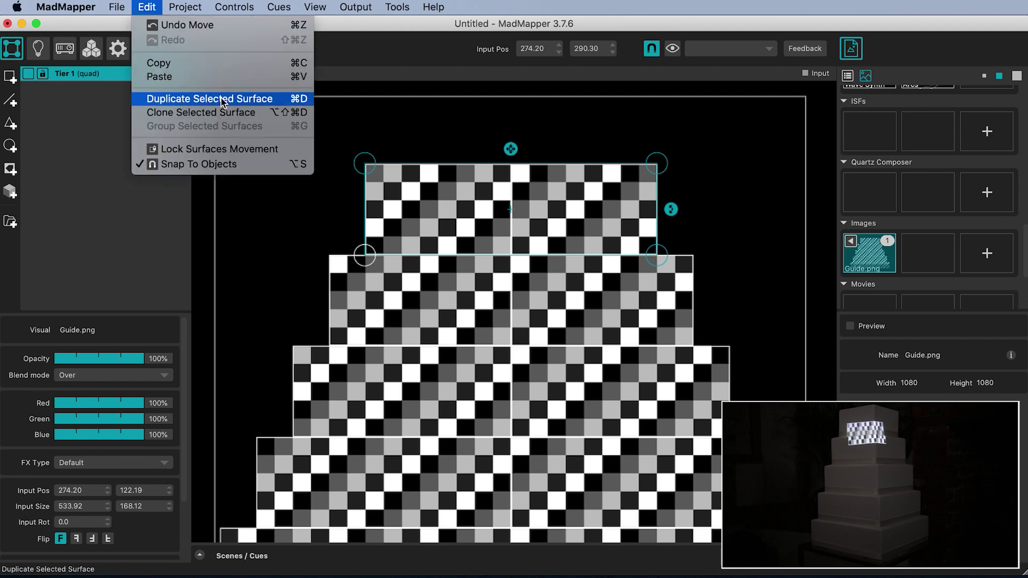
Step: Duplicate the Tier 1 surface and rename the copy 'Tier 2'
{"action": "left_click", "coordinate": [295, 101]}
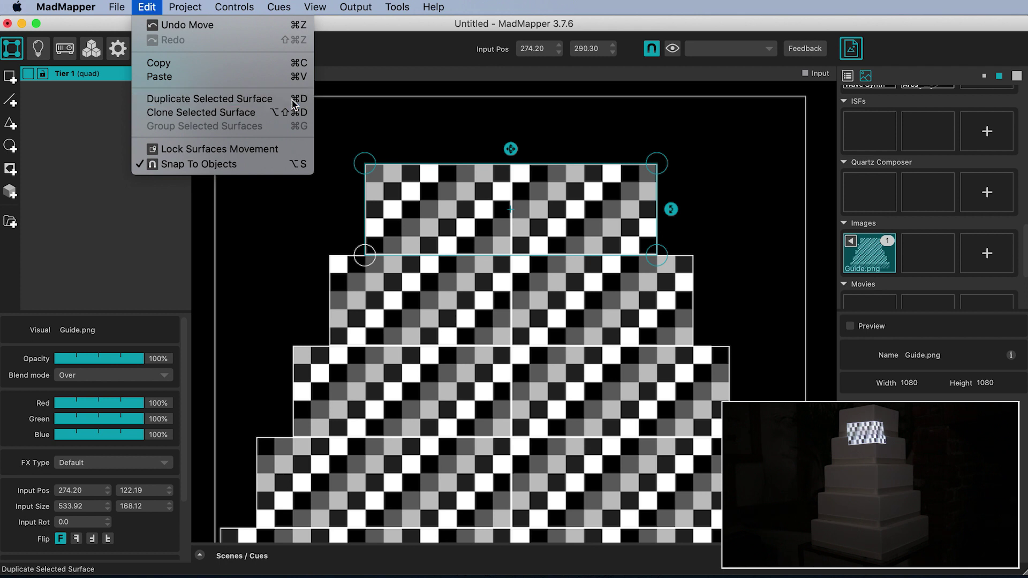
{"action": "double_click", "coordinate": [69, 73]}
{"action": "type", "text": "Tier 2"}
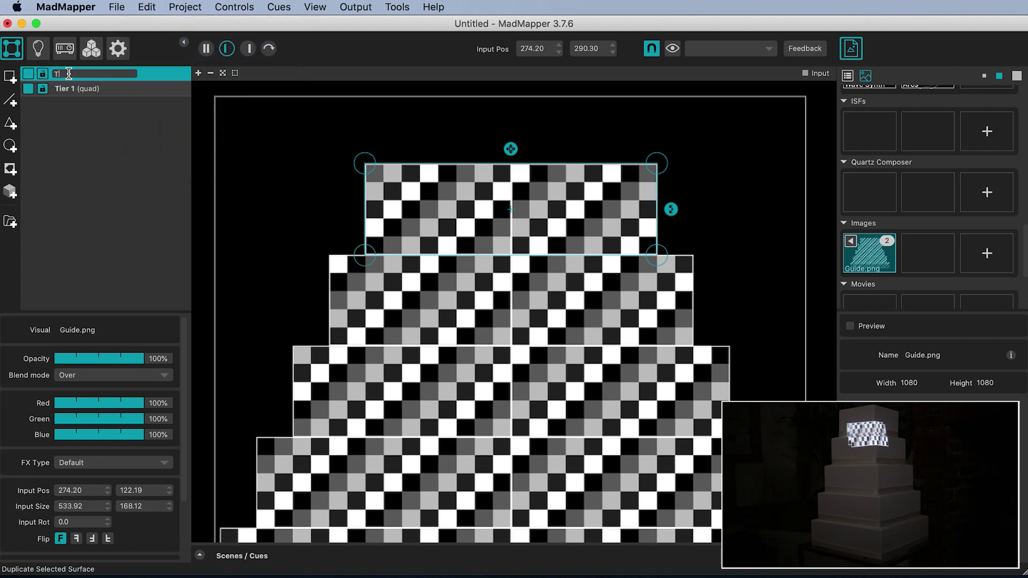
{"action": "key", "text": "Return"}
Step: Fit Tier 2 over the guide's second tier at 663.79×168.12, then duplicate it
{"action": "left_click_drag", "start_coordinate": [400, 179], "coordinate": [365, 270]}
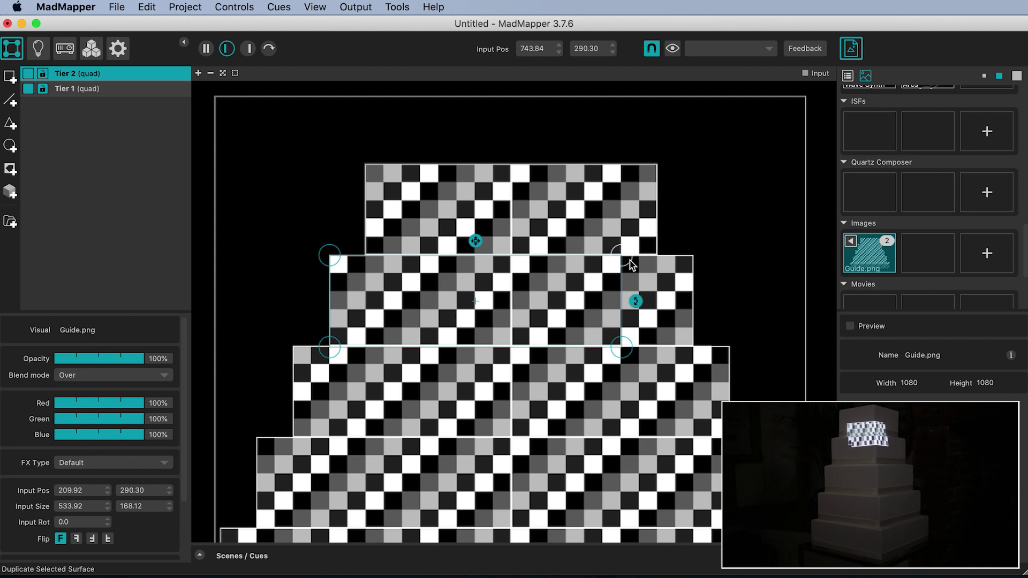
{"action": "left_click_drag", "start_coordinate": [623, 258], "coordinate": [700, 264]}
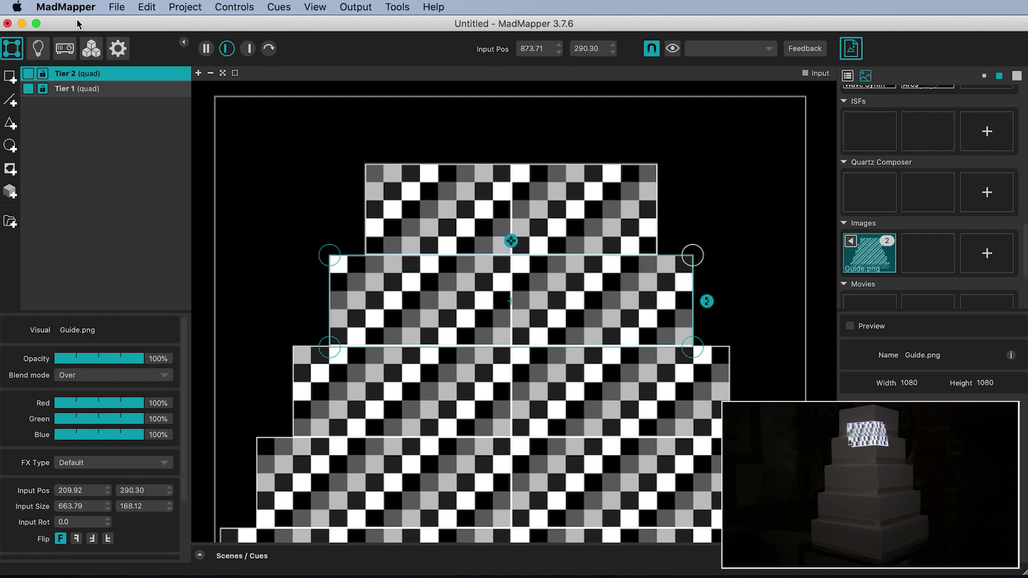
{"action": "key", "text": "super+d"}
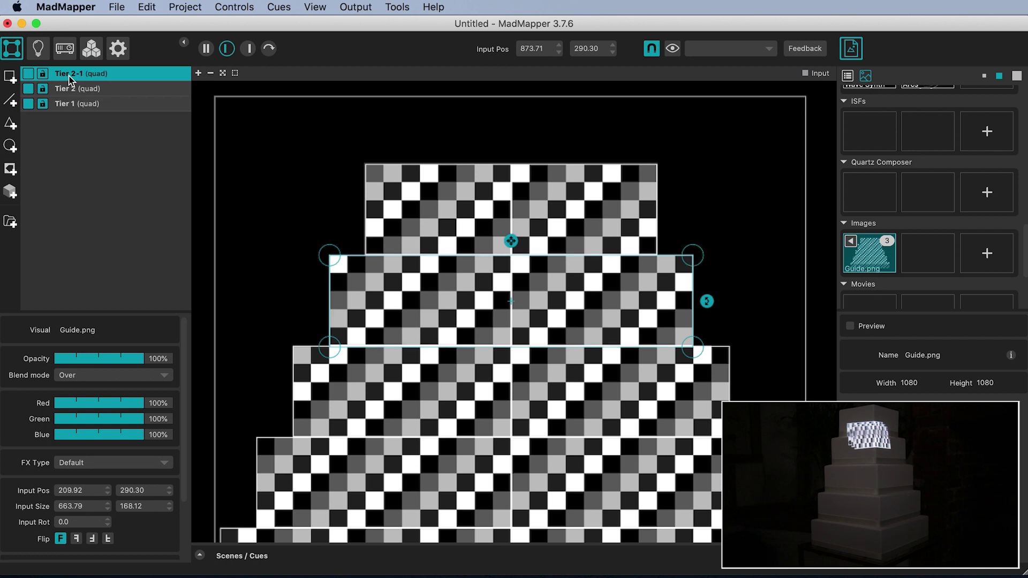
Step: Rename the copied surface 'Tier 3', move it onto the third cake tier and widen it
{"action": "double_click", "coordinate": [69, 75]}
{"action": "type", "text": "Tier 3"}
{"action": "key", "text": "Return"}
{"action": "left_click_drag", "start_coordinate": [455, 302], "coordinate": [420, 392]}
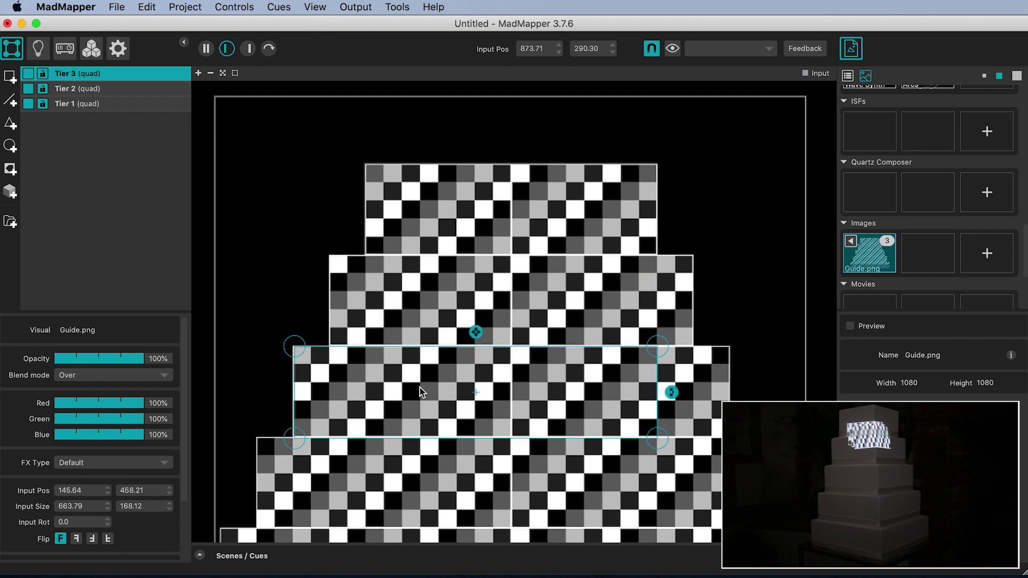
{"action": "left_click_drag", "start_coordinate": [662, 349], "coordinate": [736, 353]}
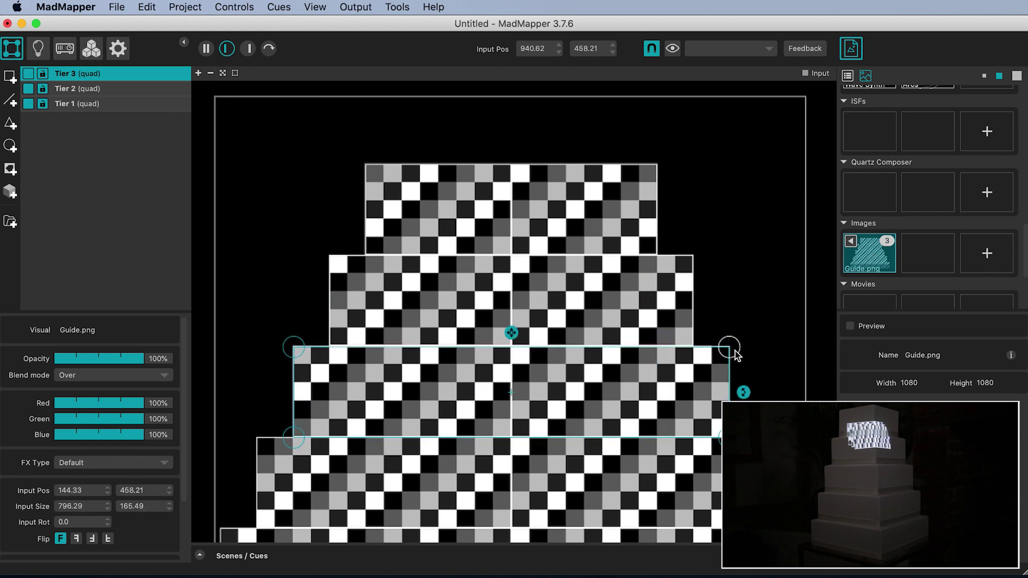
{"action": "scroll", "coordinate": [738, 355], "scroll_direction": "down", "scroll_amount": 5}
Step: Duplicate into Tier 4 and Tier 5, fitting each over the fourth and bottom cake tiers
{"action": "key", "text": "cmd+d"}
{"action": "left_click_drag", "start_coordinate": [389, 238], "coordinate": [352, 326]}
{"action": "left_click_drag", "start_coordinate": [713, 303], "coordinate": [785, 303]}
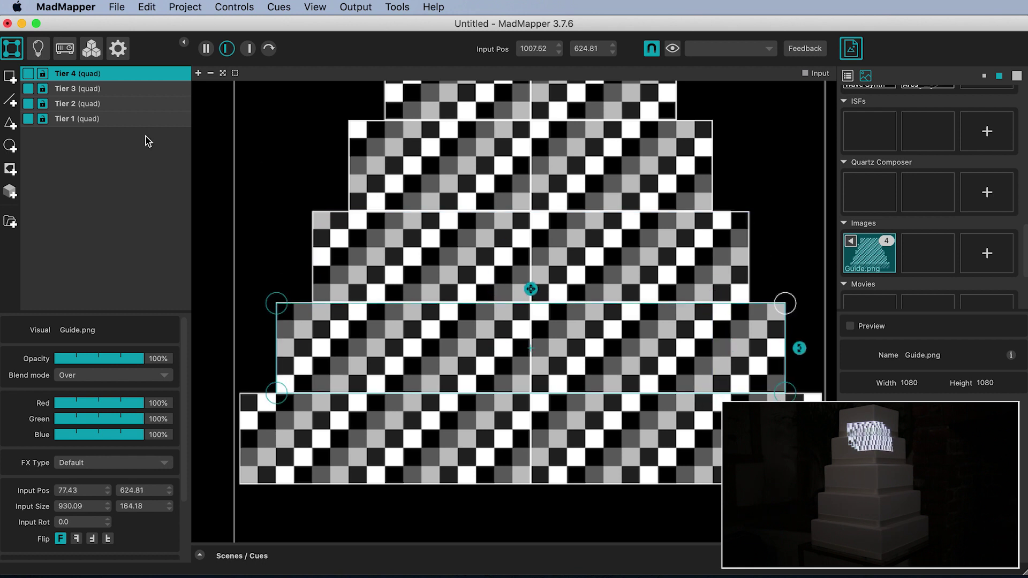
{"action": "key", "text": "super+d"}
{"action": "left_click_drag", "start_coordinate": [339, 341], "coordinate": [301, 427]}
{"action": "left_click_drag", "start_coordinate": [748, 393], "coordinate": [822, 394]}
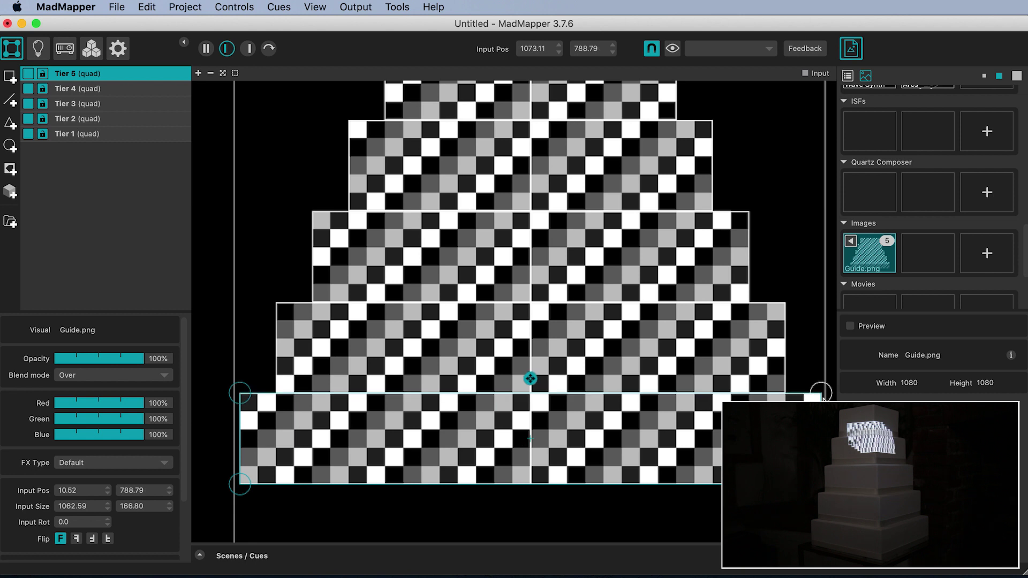
{"action": "scroll", "coordinate": [521, 223], "scroll_direction": "down", "scroll_amount": 5}
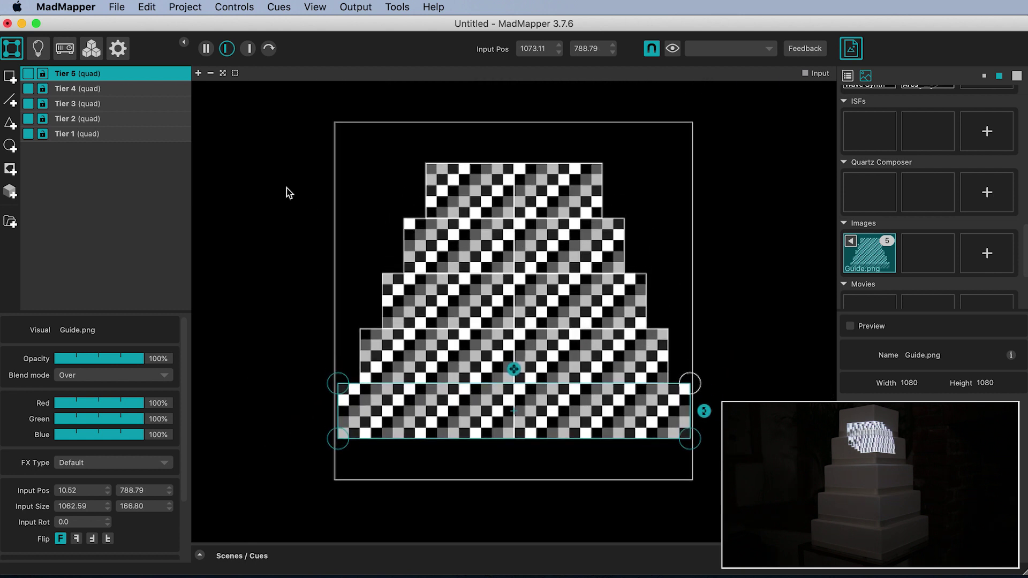
{"action": "left_click_drag", "start_coordinate": [92, 165], "coordinate": [74, 76]}
Step: Select all five tiers, add them to a new group named 'Cake', and select it
{"action": "left_click", "coordinate": [80, 168]}
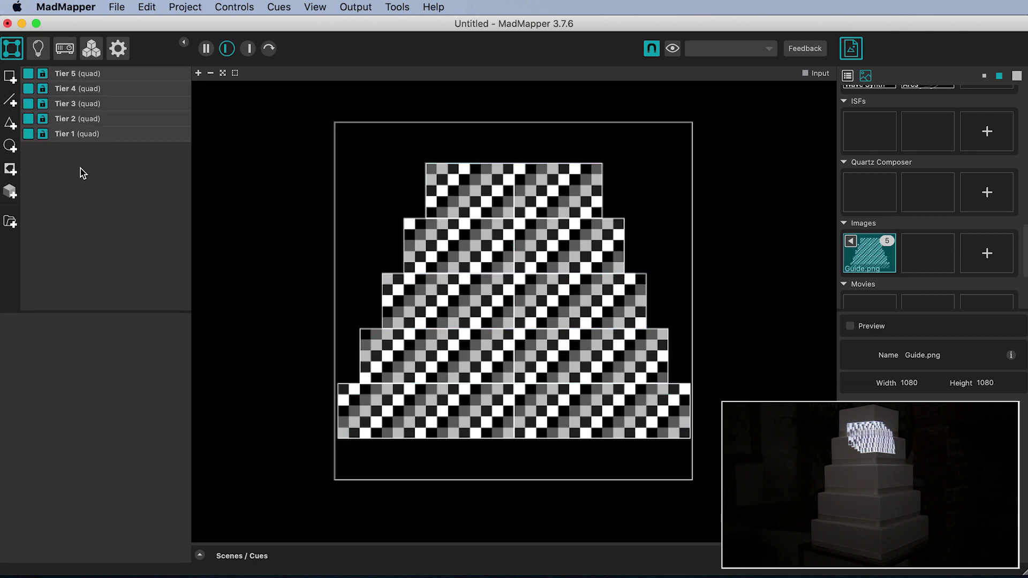
{"action": "key", "text": "super+a"}
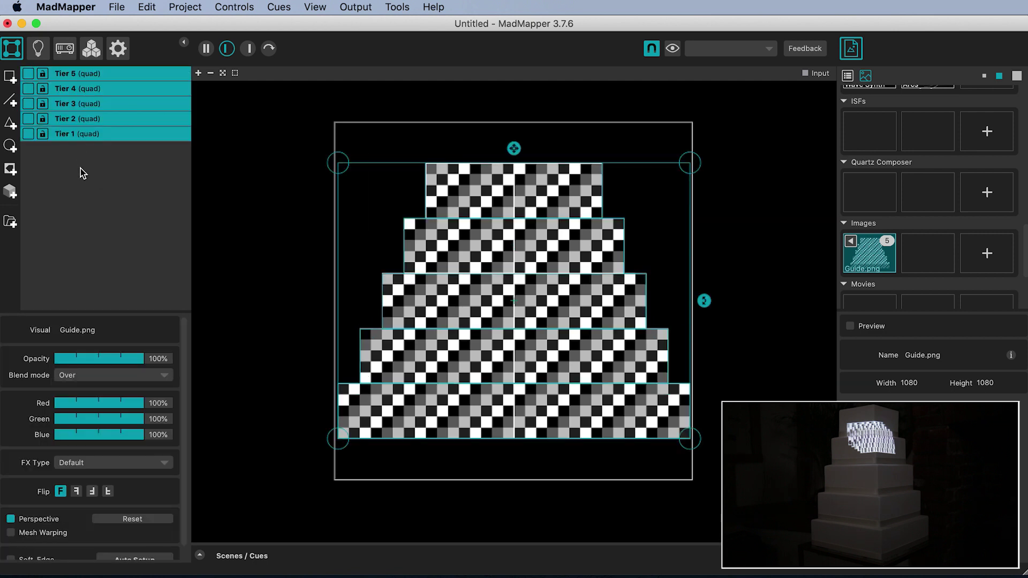
{"action": "left_click", "coordinate": [12, 225]}
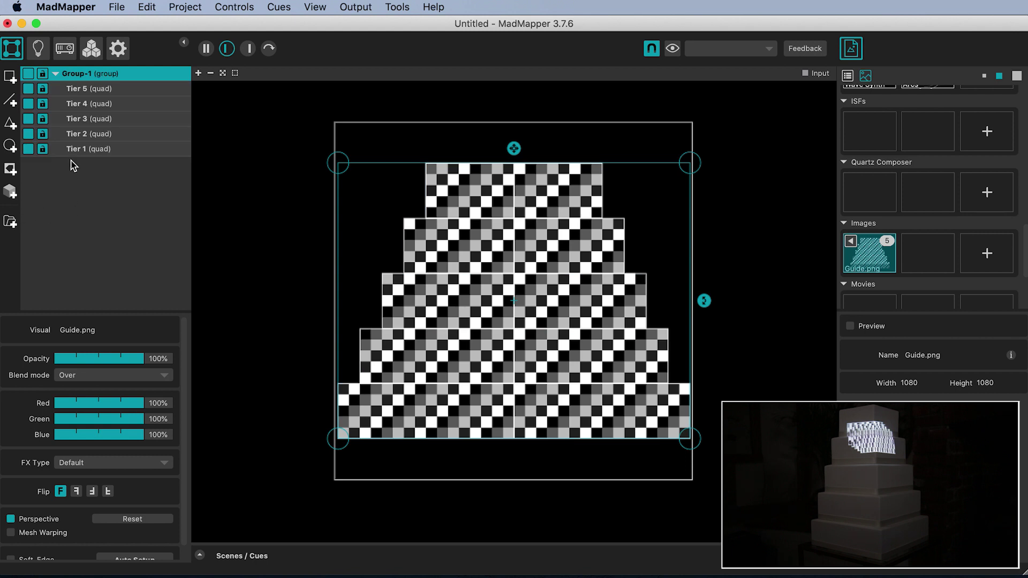
{"action": "double_click", "coordinate": [86, 74]}
{"action": "type", "text": "Cake"}
{"action": "key", "text": "Return"}
{"action": "left_click", "coordinate": [95, 182]}
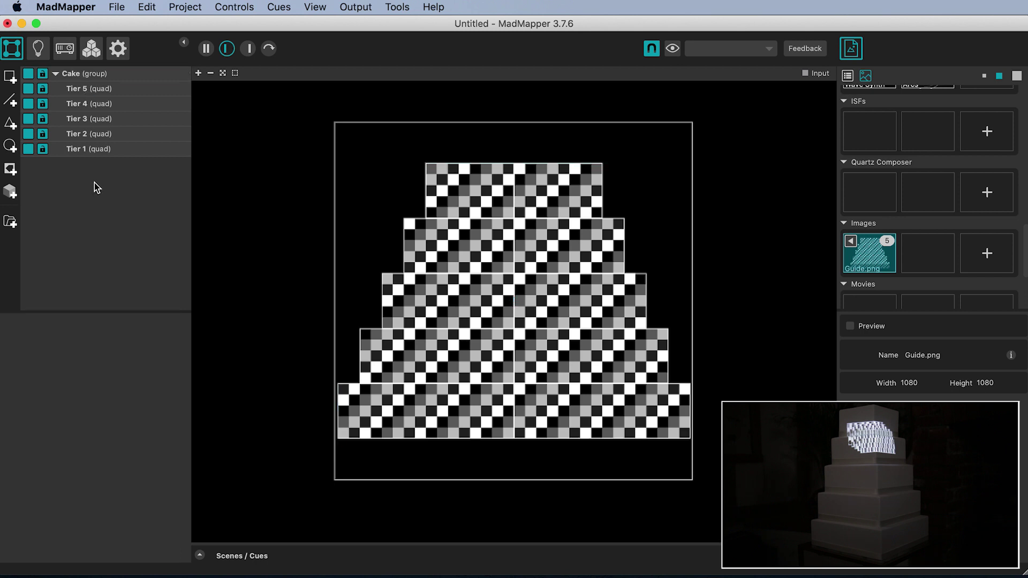
{"action": "left_click", "coordinate": [87, 73]}
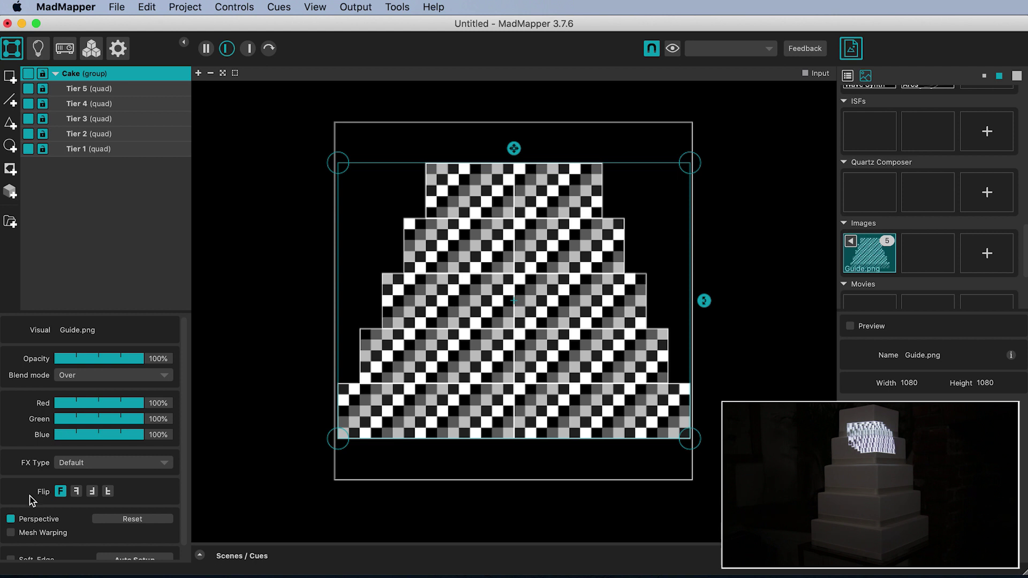
Step: Enable Mesh Warping on the Cake group and raise Subdivisions X to 2
{"action": "left_click", "coordinate": [12, 533]}
{"action": "scroll", "coordinate": [37, 536], "scroll_direction": "down", "scroll_amount": 4}
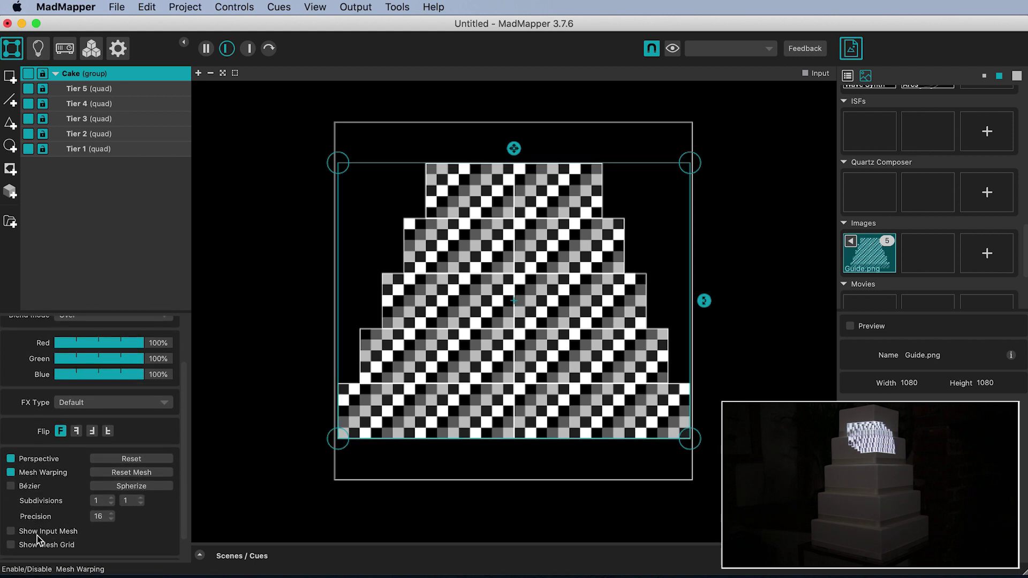
{"action": "left_click", "coordinate": [110, 472]}
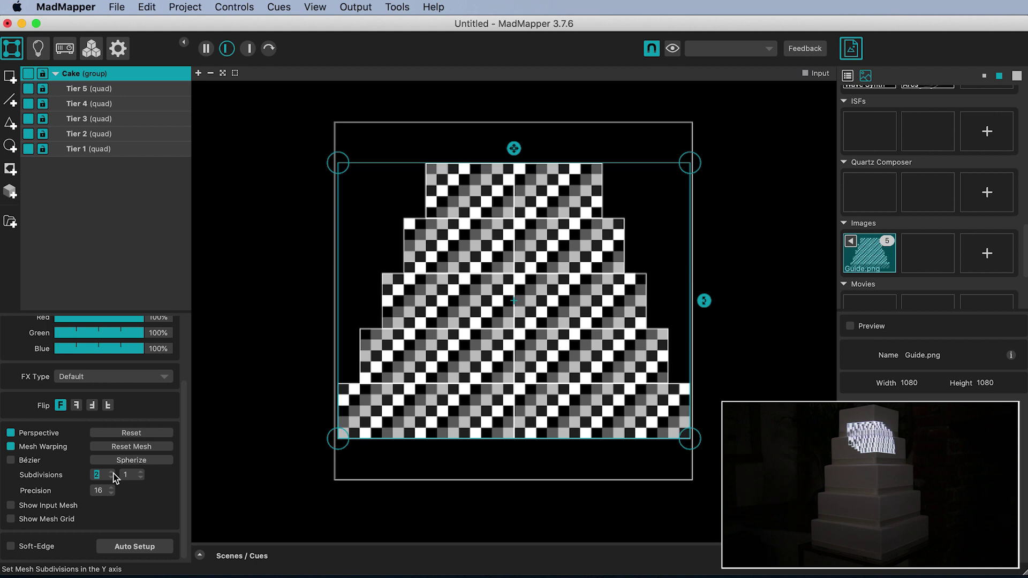
Step: In the projector output view, rescale the Cake group and move it lower on the cake
{"action": "left_click", "coordinate": [248, 50]}
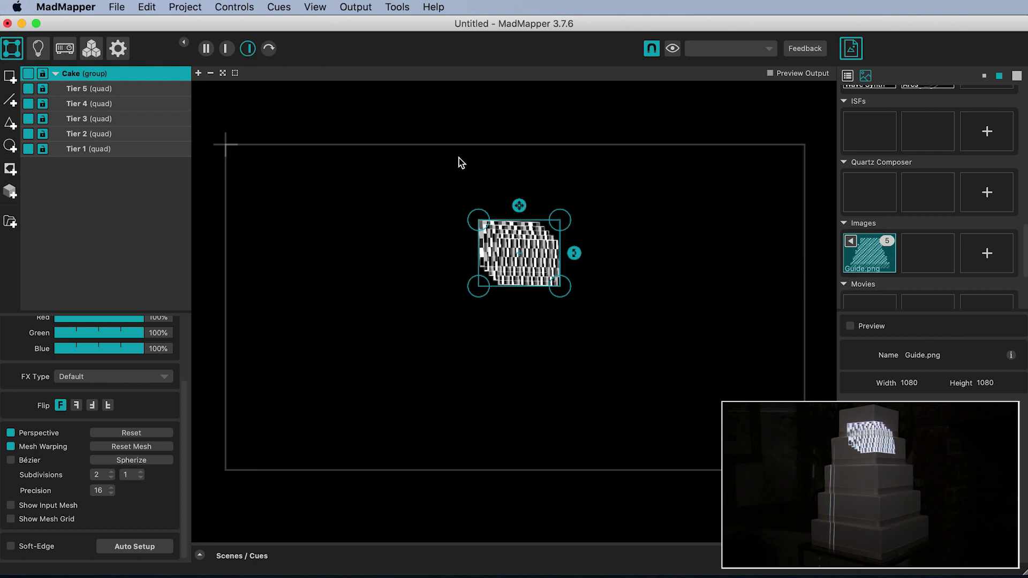
{"action": "scroll", "coordinate": [468, 262], "scroll_direction": "up", "scroll_amount": 5}
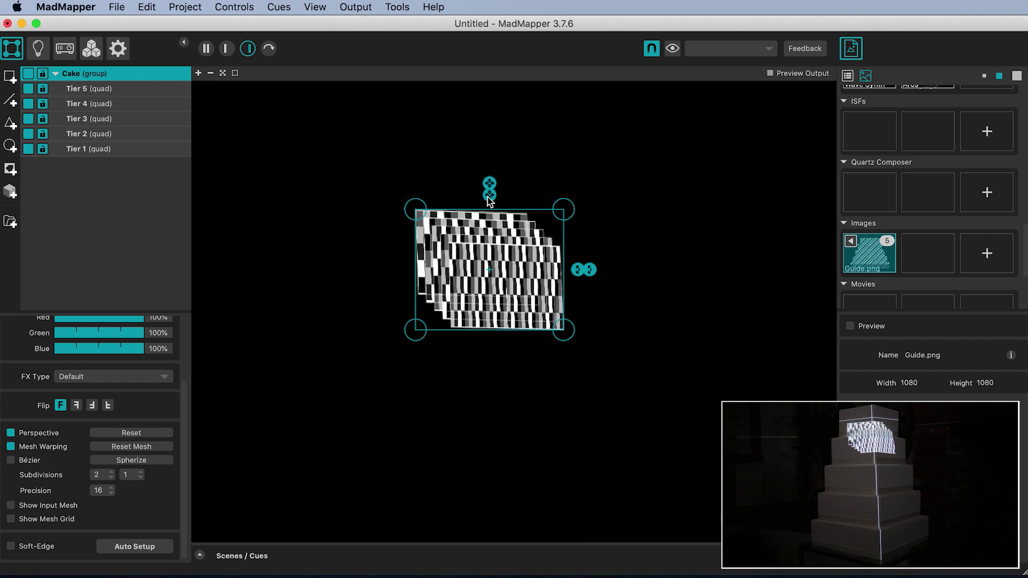
{"action": "left_click_drag", "start_coordinate": [487, 196], "coordinate": [489, 196]}
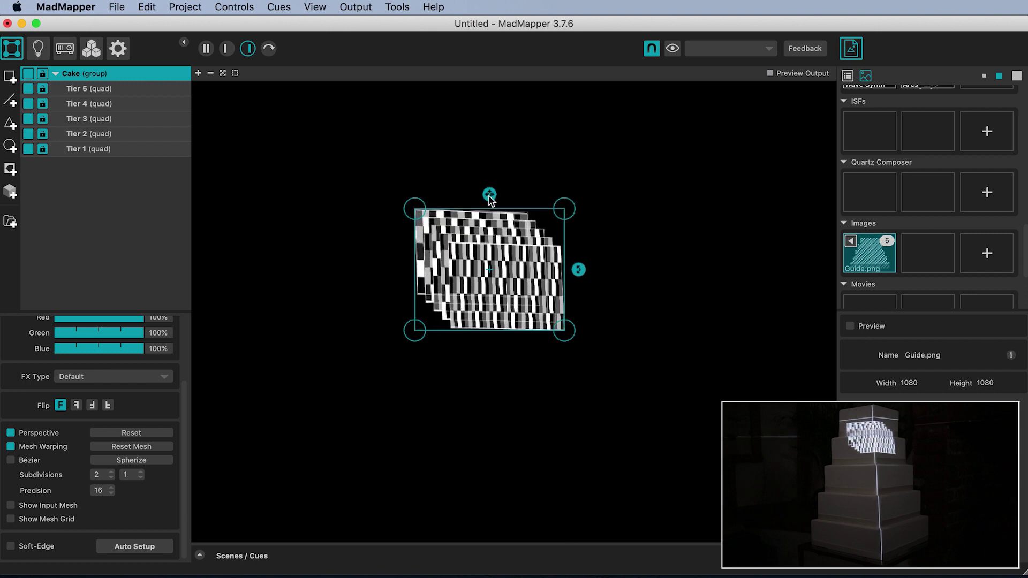
{"action": "left_click_drag", "start_coordinate": [526, 283], "coordinate": [523, 417]}
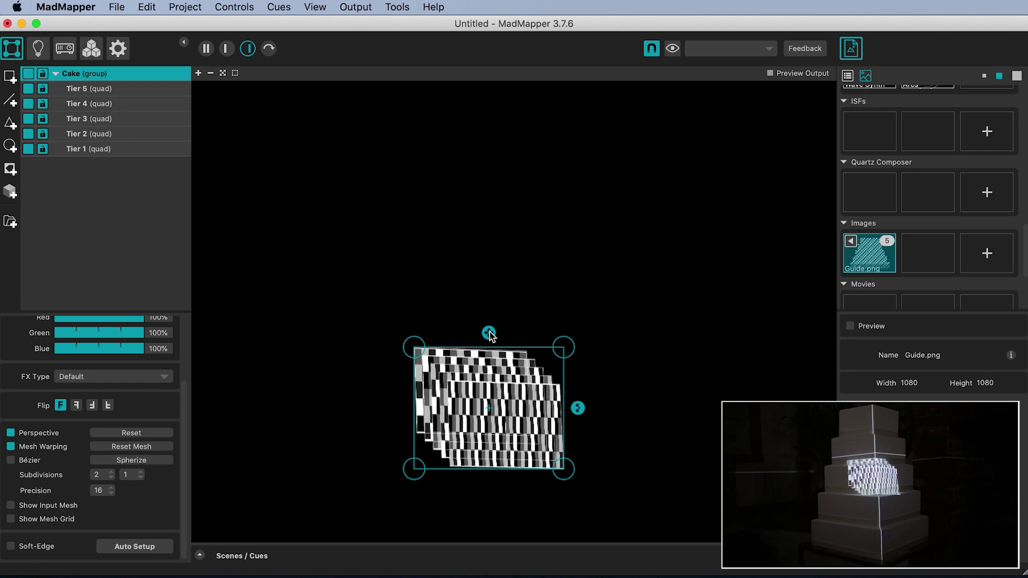
{"action": "left_click_drag", "start_coordinate": [488, 333], "coordinate": [488, 339]}
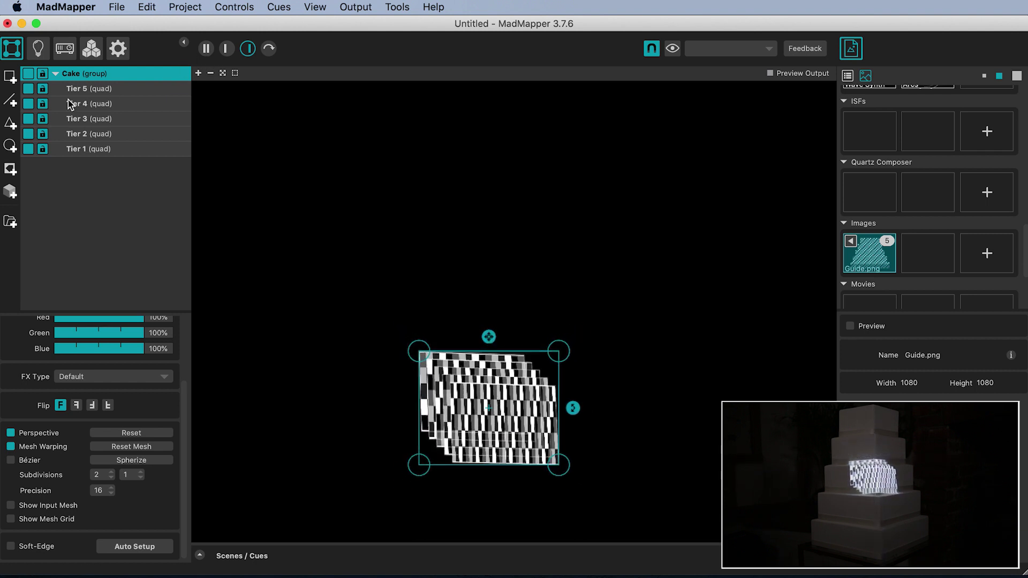
Step: Hide the other tiers, show Tier 1 and move it onto the cake's top tier
{"action": "left_click", "coordinate": [27, 92]}
{"action": "left_click", "coordinate": [28, 106]}
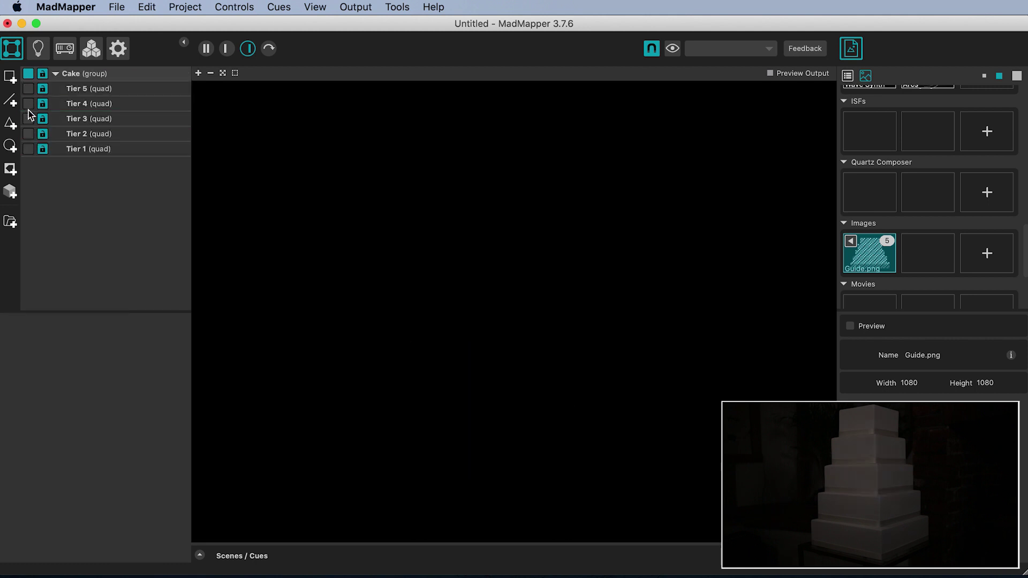
{"action": "left_click", "coordinate": [30, 150]}
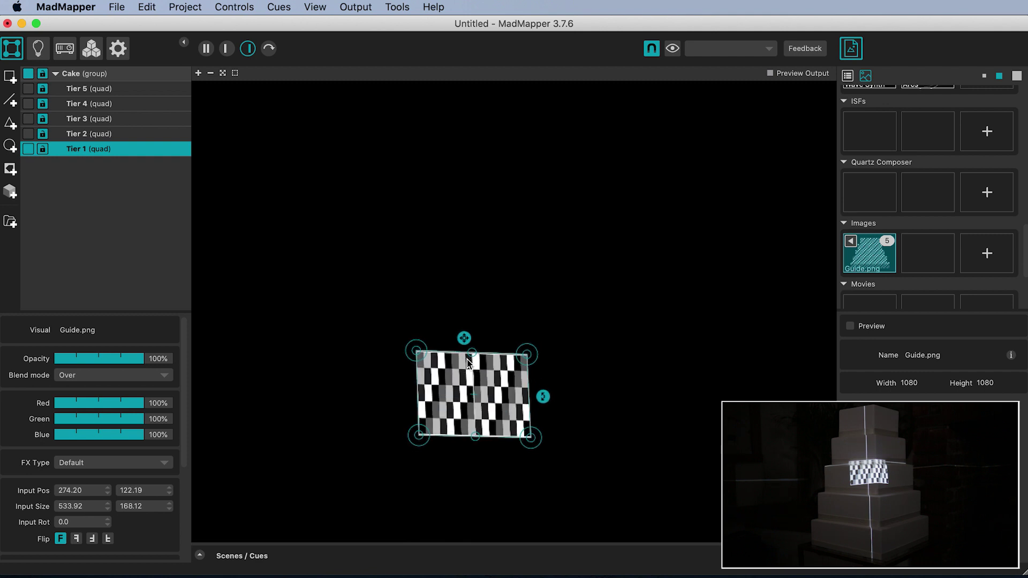
{"action": "scroll", "coordinate": [468, 363], "scroll_direction": "up", "scroll_amount": 3}
{"action": "scroll", "coordinate": [469, 362], "scroll_direction": "down", "scroll_amount": 3}
{"action": "scroll", "coordinate": [468, 363], "scroll_direction": "up", "scroll_amount": 3}
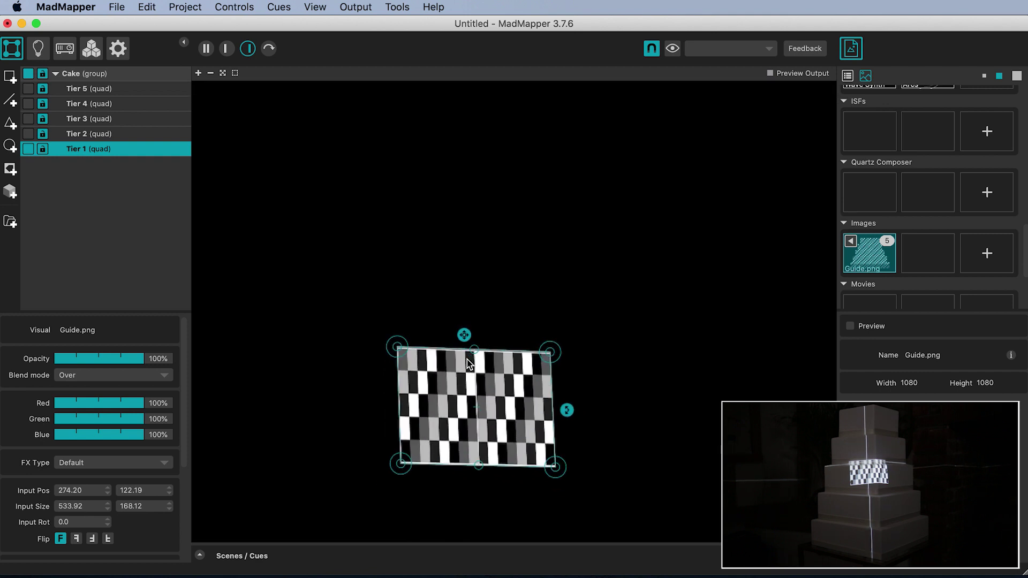
{"action": "scroll", "coordinate": [466, 358], "scroll_direction": "down", "scroll_amount": 3}
{"action": "key", "text": "super+0"}
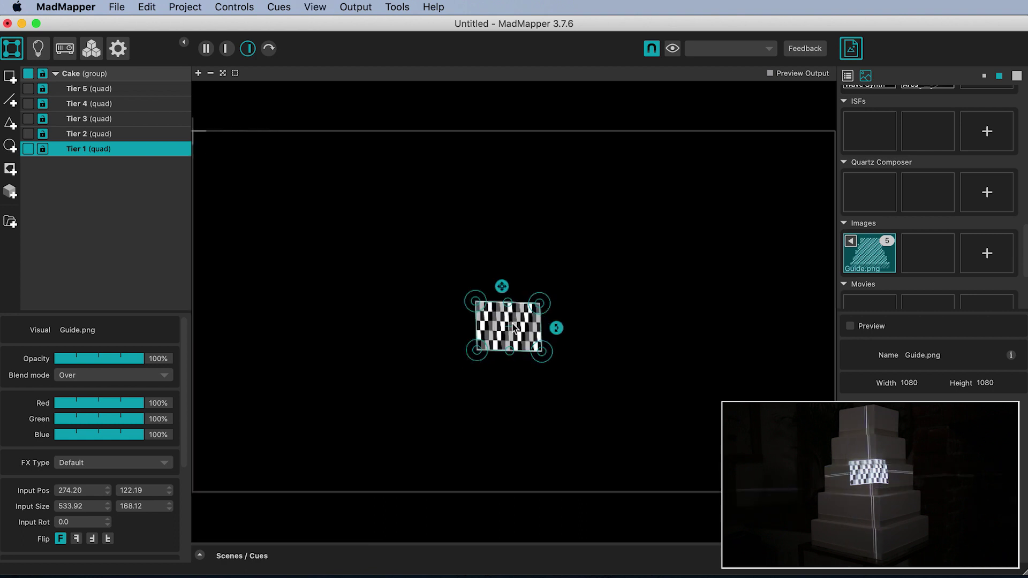
{"action": "scroll", "coordinate": [518, 326], "scroll_direction": "up", "scroll_amount": 5}
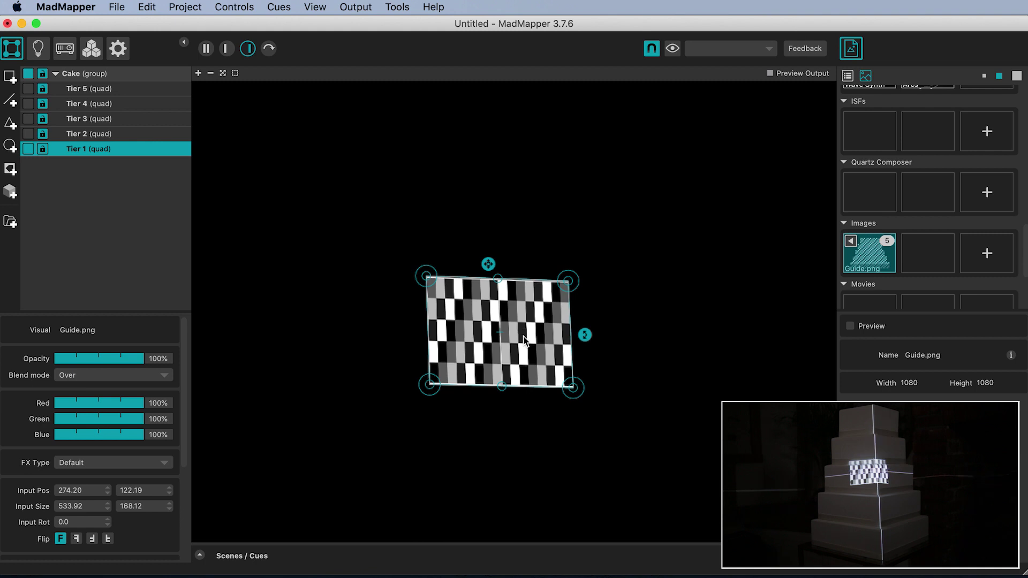
{"action": "left_click_drag", "start_coordinate": [523, 339], "coordinate": [557, 94]}
Step: Drag Tier 1's corner and middle mesh points to wrap both faces of the top tier
{"action": "scroll", "coordinate": [557, 95], "scroll_direction": "up", "scroll_amount": 5}
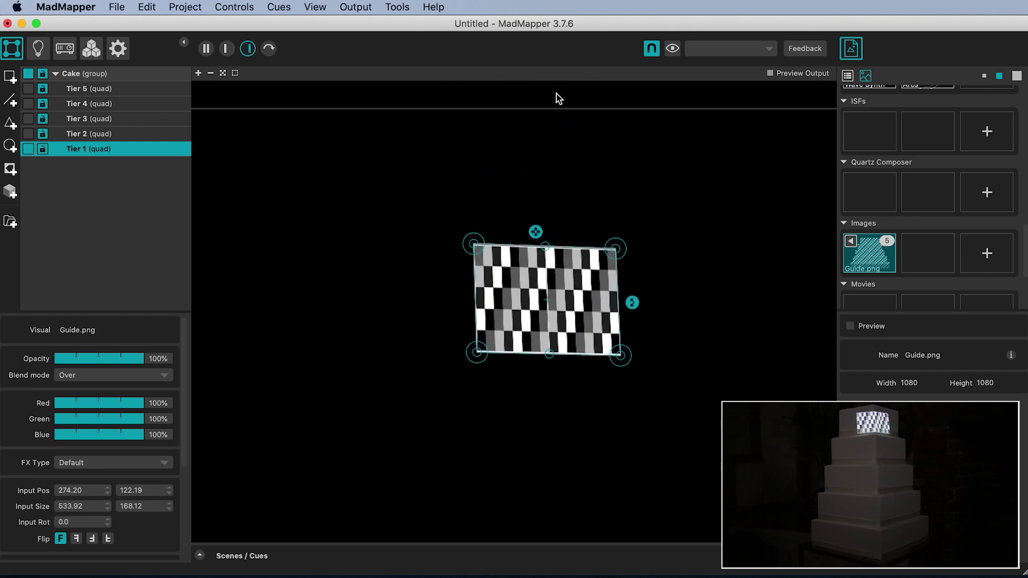
{"action": "scroll", "coordinate": [557, 94], "scroll_direction": "right", "scroll_amount": 2}
{"action": "left_click_drag", "start_coordinate": [439, 245], "coordinate": [415, 237]}
{"action": "left_click_drag", "start_coordinate": [590, 245], "coordinate": [616, 219]}
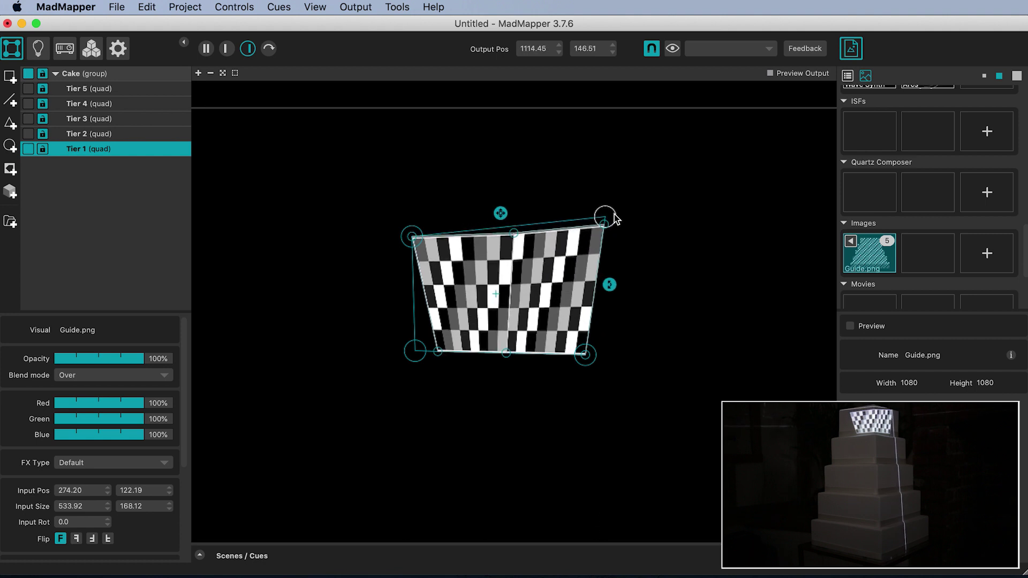
{"action": "left_click_drag", "start_coordinate": [413, 236], "coordinate": [371, 222]}
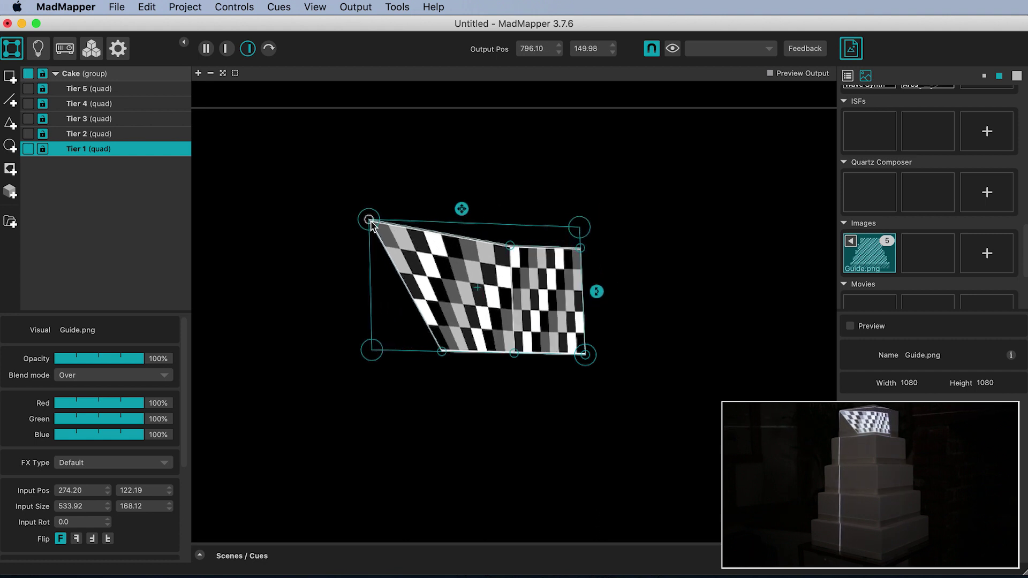
{"action": "left_click_drag", "start_coordinate": [515, 247], "coordinate": [513, 211]}
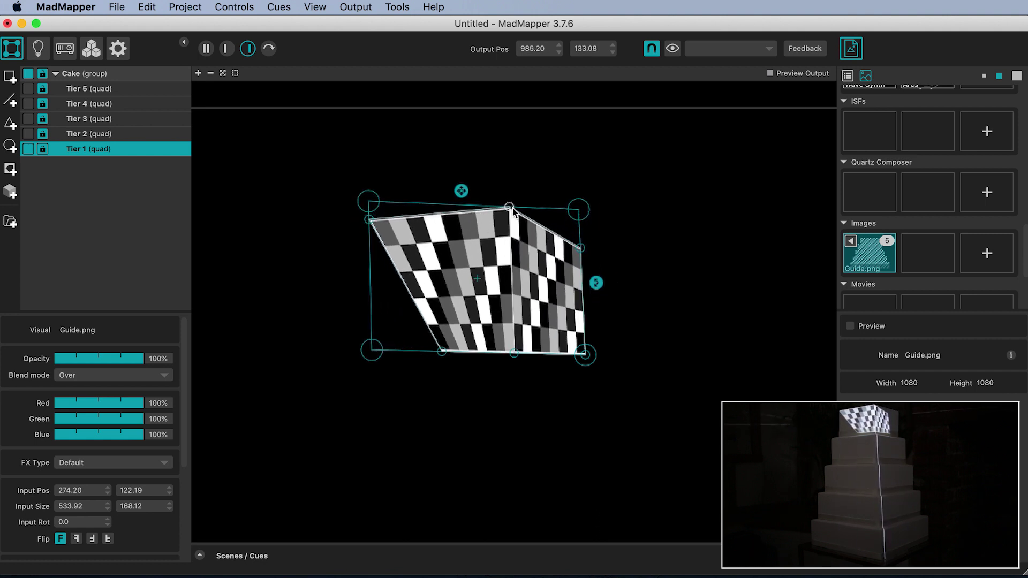
{"action": "left_click_drag", "start_coordinate": [581, 249], "coordinate": [637, 231]}
{"action": "left_click_drag", "start_coordinate": [585, 354], "coordinate": [630, 372]}
{"action": "left_click_drag", "start_coordinate": [516, 356], "coordinate": [514, 363]}
{"action": "left_click_drag", "start_coordinate": [442, 353], "coordinate": [371, 360]}
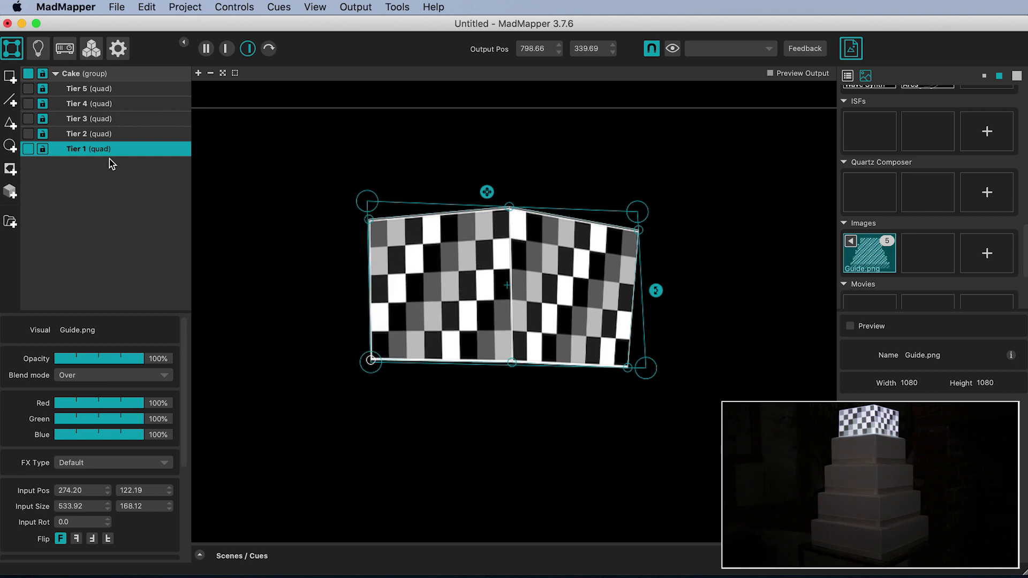
Step: Show Tier 2, place it under Tier 1, and warp its corners and midpoints to the second tier
{"action": "left_click", "coordinate": [28, 133]}
{"action": "left_click", "coordinate": [80, 135]}
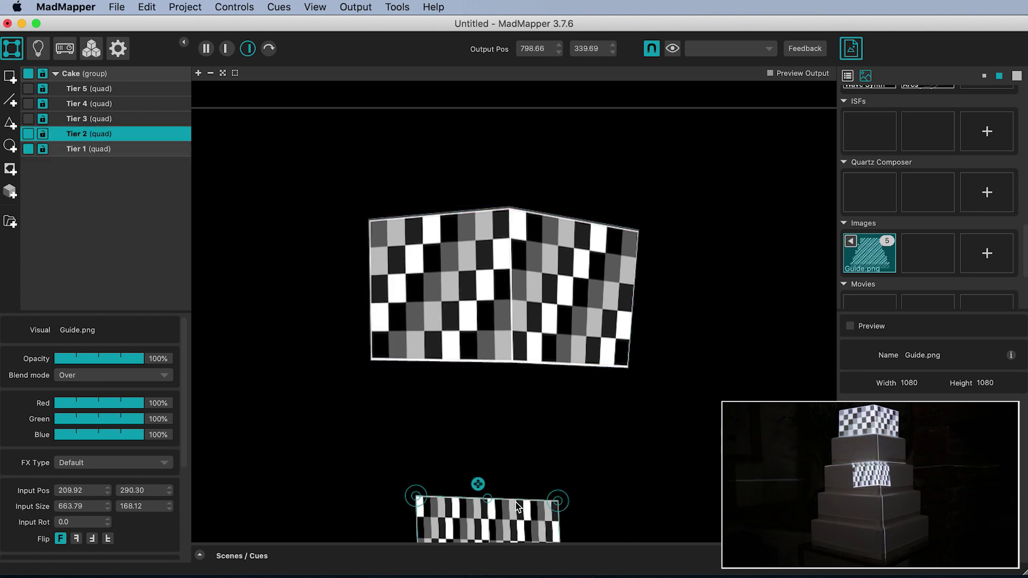
{"action": "left_click_drag", "start_coordinate": [517, 506], "coordinate": [520, 400]}
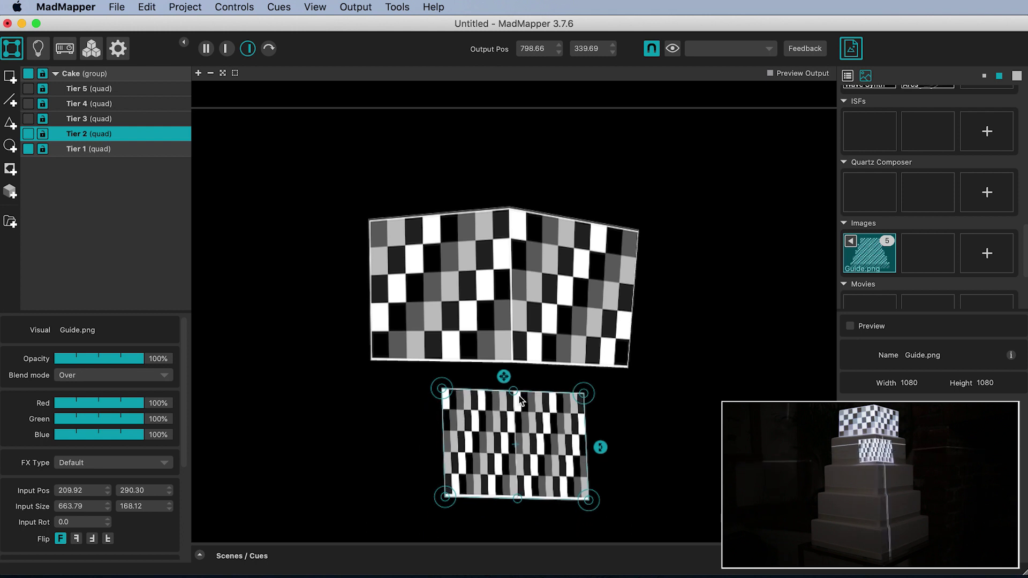
{"action": "left_click_drag", "start_coordinate": [441, 393], "coordinate": [335, 372]}
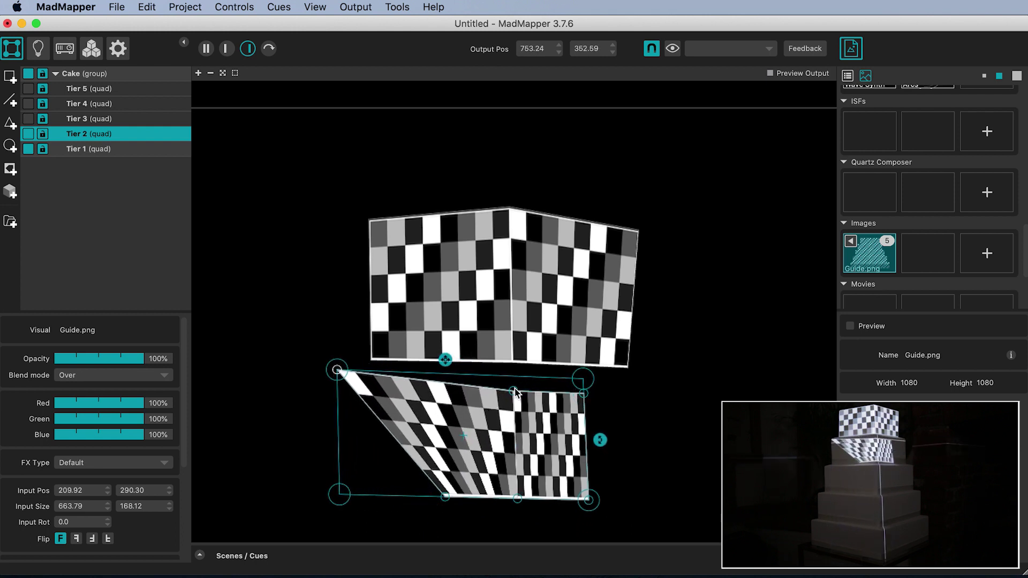
{"action": "left_click_drag", "start_coordinate": [516, 393], "coordinate": [509, 373]}
{"action": "left_click_drag", "start_coordinate": [584, 395], "coordinate": [658, 380]}
{"action": "left_click_drag", "start_coordinate": [588, 500], "coordinate": [665, 508]}
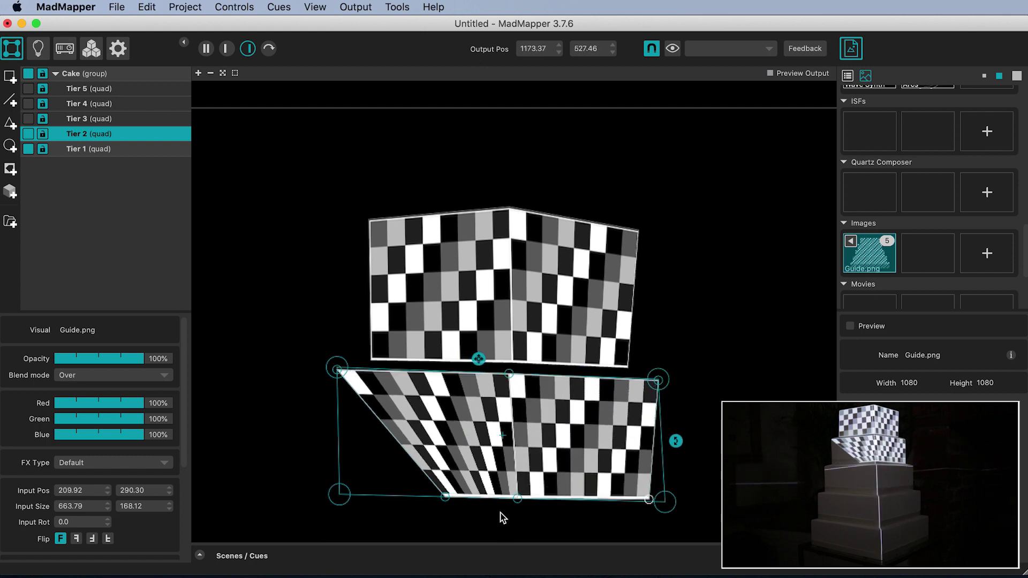
{"action": "left_click_drag", "start_coordinate": [503, 515], "coordinate": [506, 506]}
{"action": "left_click_drag", "start_coordinate": [444, 497], "coordinate": [339, 502]}
Step: Show Tier 3 and pull its corners and bottom middle point to fit the third tier
{"action": "left_click", "coordinate": [88, 118]}
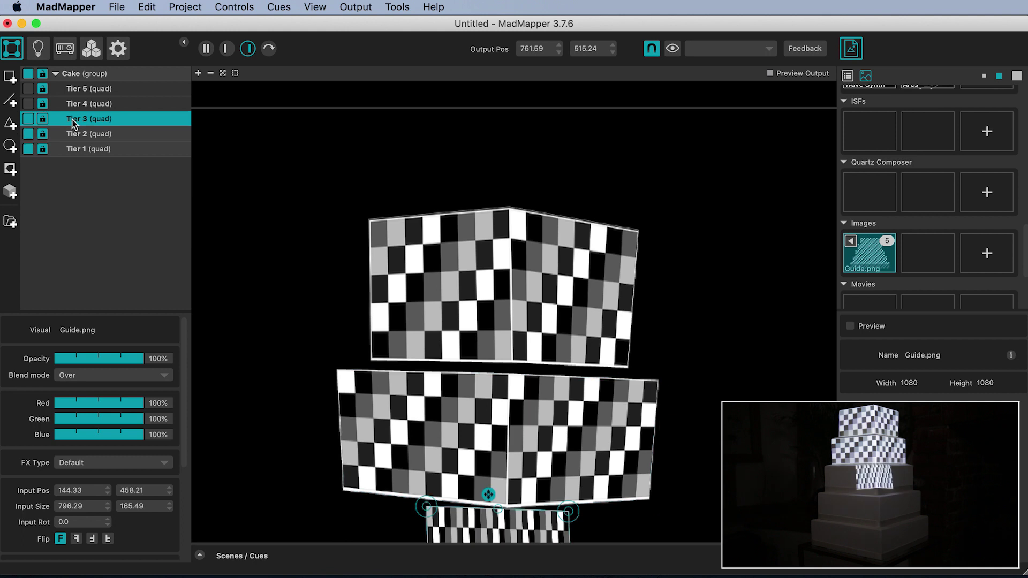
{"action": "scroll", "coordinate": [493, 303], "scroll_direction": "down", "scroll_amount": 5}
{"action": "left_click_drag", "start_coordinate": [460, 291], "coordinate": [349, 286]}
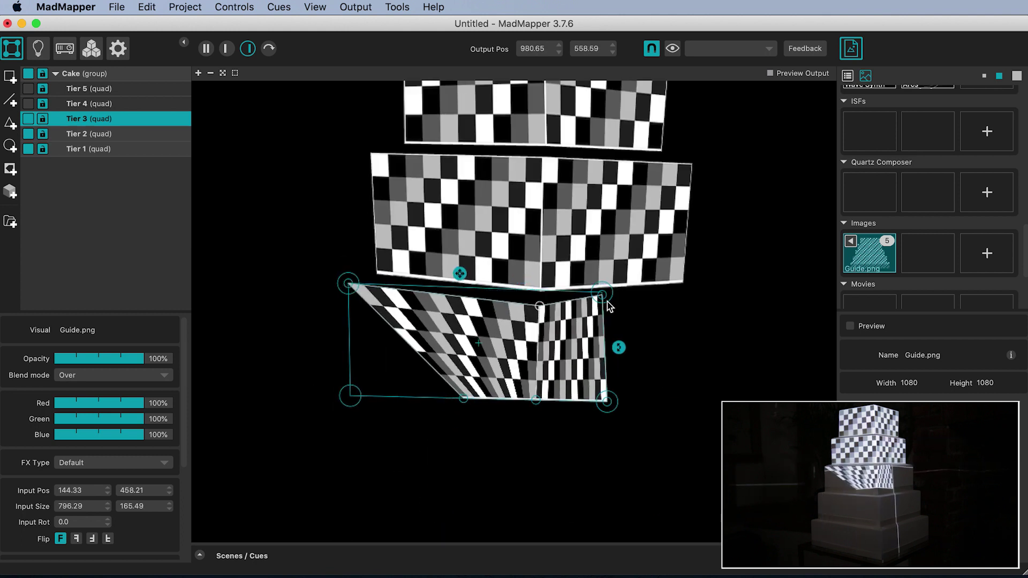
{"action": "left_click_drag", "start_coordinate": [602, 295], "coordinate": [712, 294]}
{"action": "left_click_drag", "start_coordinate": [608, 401], "coordinate": [703, 400]}
{"action": "left_click_drag", "start_coordinate": [536, 400], "coordinate": [535, 428]}
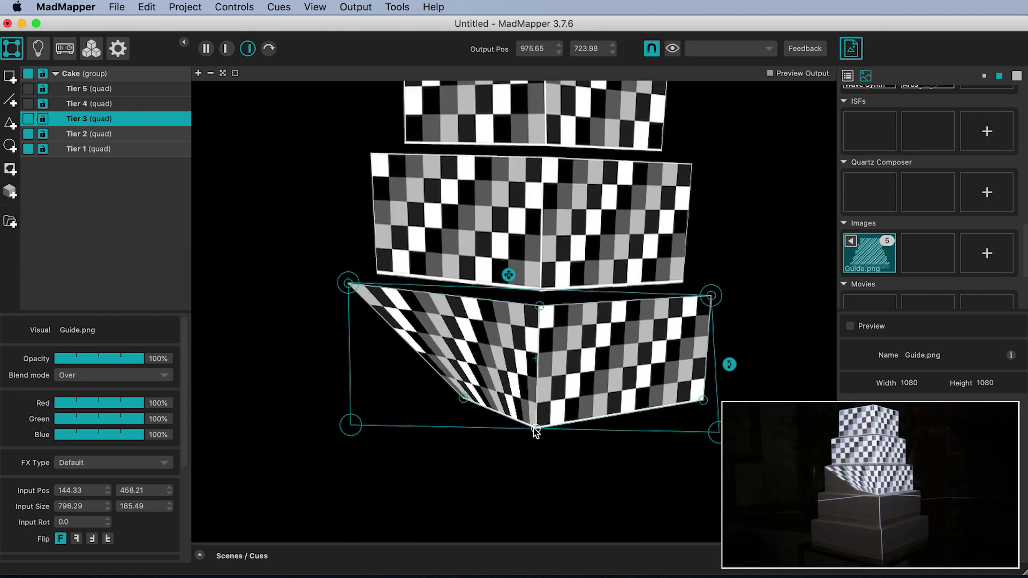
{"action": "left_click_drag", "start_coordinate": [464, 398], "coordinate": [351, 396]}
Step: Select Tier 4 and warp its corners and bottom middle to fit the fourth tier
{"action": "left_click", "coordinate": [88, 103]}
{"action": "left_click_drag", "start_coordinate": [544, 359], "coordinate": [543, 469]}
{"action": "scroll", "coordinate": [589, 433], "scroll_direction": "down", "scroll_amount": 5}
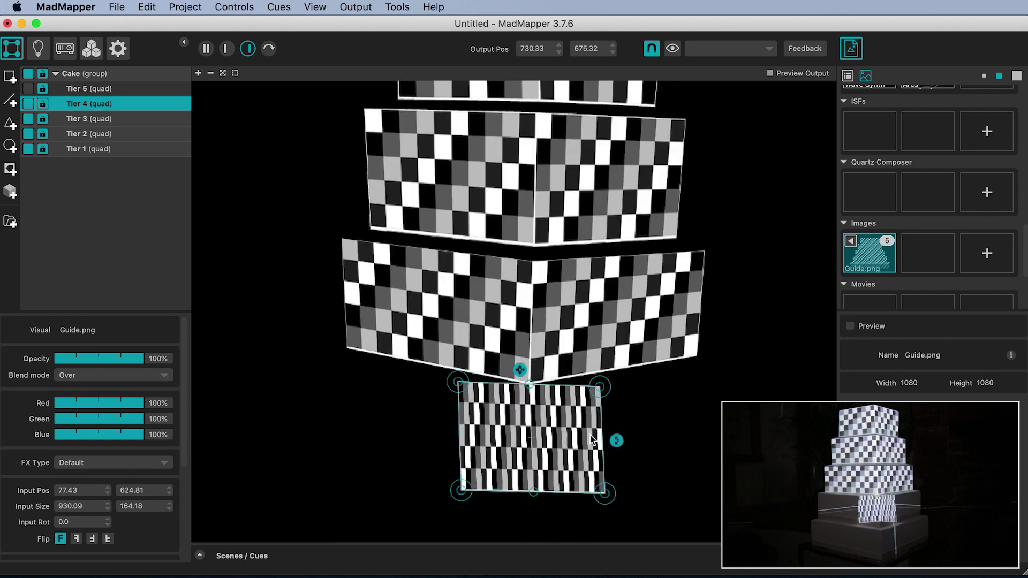
{"action": "left_click_drag", "start_coordinate": [456, 202], "coordinate": [321, 173]}
{"action": "left_click_drag", "start_coordinate": [321, 303], "coordinate": [326, 274]}
{"action": "left_click_drag", "start_coordinate": [532, 310], "coordinate": [530, 332]}
{"action": "left_click_drag", "start_coordinate": [598, 207], "coordinate": [723, 184]}
{"action": "left_click_drag", "start_coordinate": [603, 312], "coordinate": [712, 285]}
Step: Show Tier 5, move it below the others, and warp its points over the bottom tier
{"action": "left_click", "coordinate": [28, 89]}
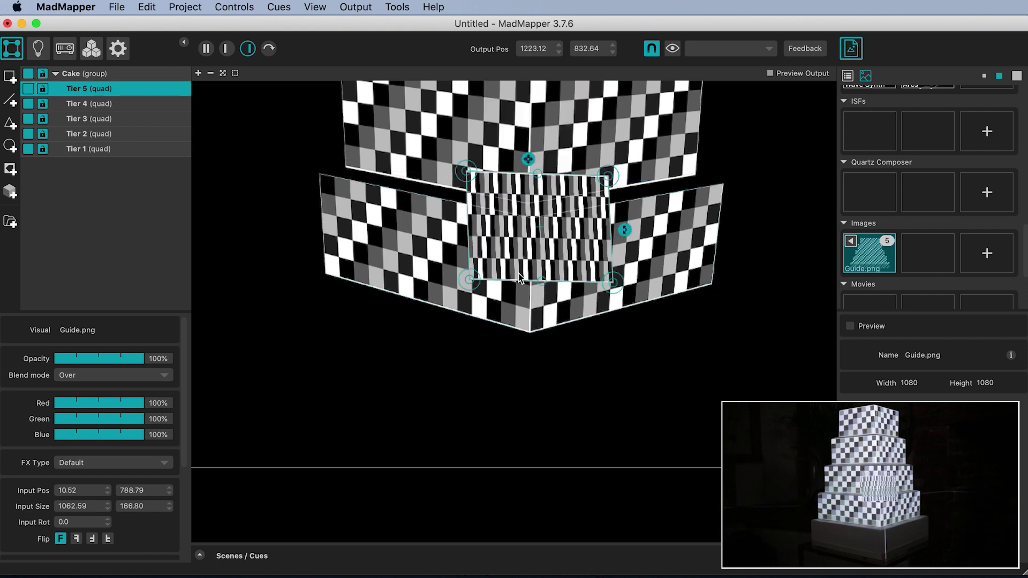
{"action": "left_click_drag", "start_coordinate": [518, 229], "coordinate": [508, 388]}
{"action": "left_click_drag", "start_coordinate": [459, 330], "coordinate": [300, 281]}
{"action": "left_click_drag", "start_coordinate": [302, 435], "coordinate": [306, 368]}
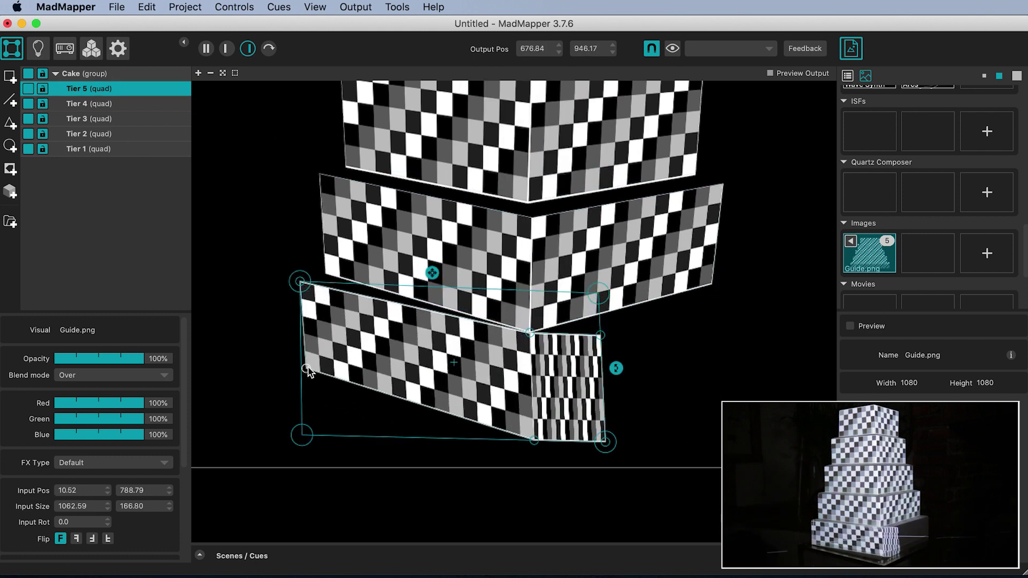
{"action": "left_click_drag", "start_coordinate": [529, 332], "coordinate": [535, 351]}
{"action": "left_click_drag", "start_coordinate": [600, 336], "coordinate": [745, 292]}
{"action": "left_click_drag", "start_coordinate": [605, 441], "coordinate": [737, 378]}
{"action": "left_click_drag", "start_coordinate": [534, 440], "coordinate": [528, 452]}
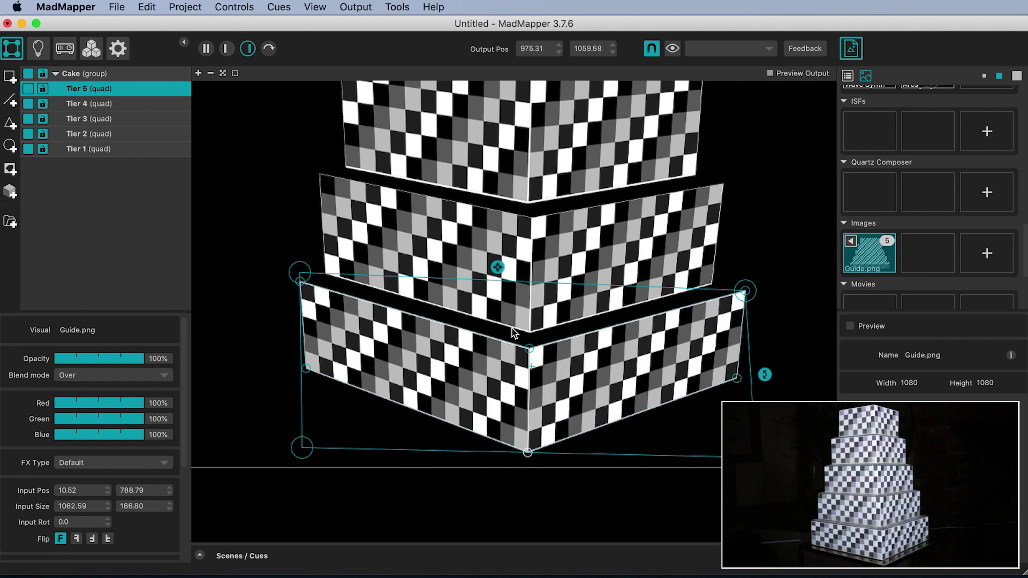
{"action": "scroll", "coordinate": [512, 329], "scroll_direction": "down", "scroll_amount": 10}
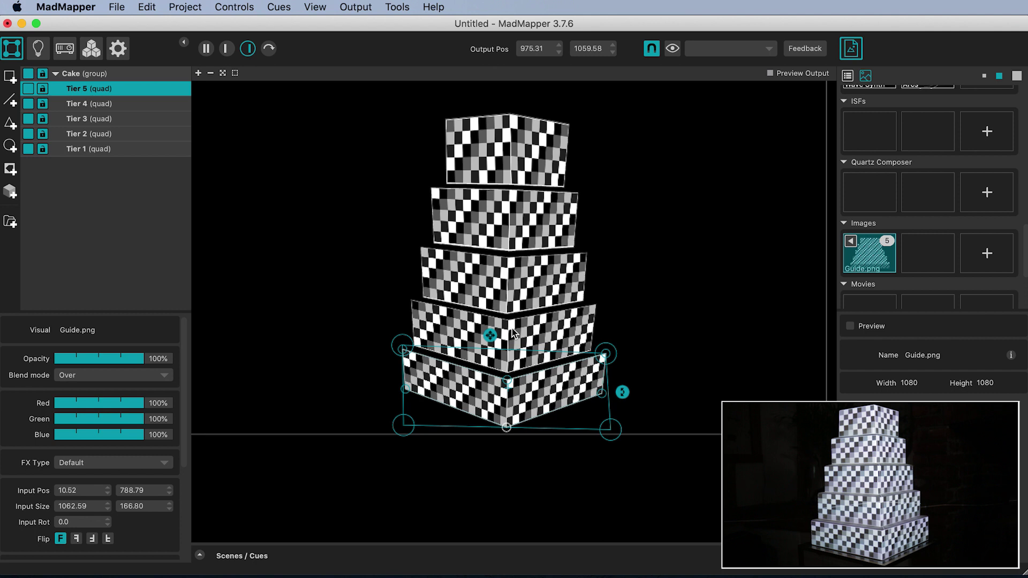
Step: Apply the Dunes material to the whole Cake group
{"action": "left_click", "coordinate": [78, 76]}
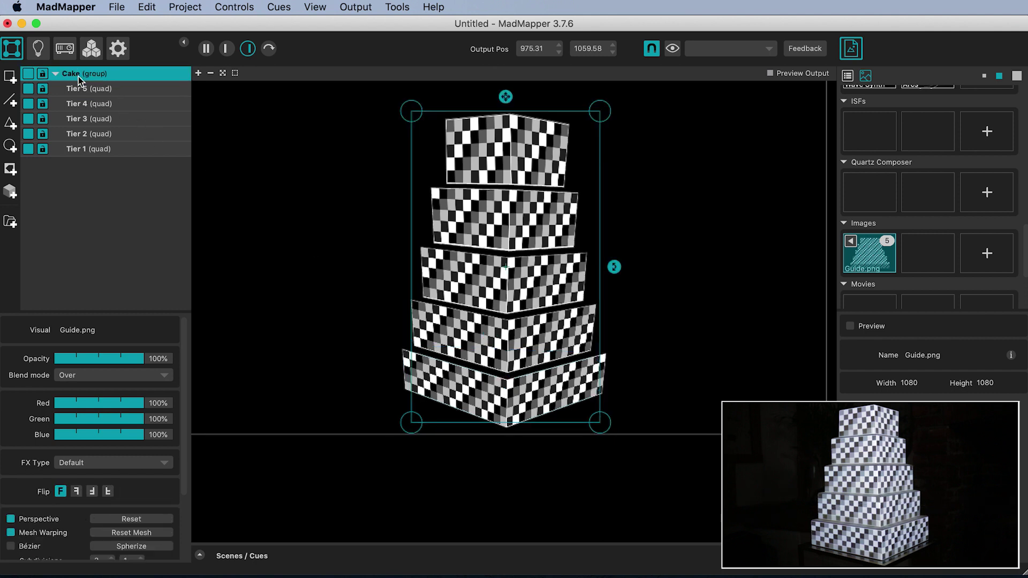
{"action": "scroll", "coordinate": [929, 180], "scroll_direction": "up", "scroll_amount": 1}
{"action": "scroll", "coordinate": [929, 181], "scroll_direction": "up", "scroll_amount": 8}
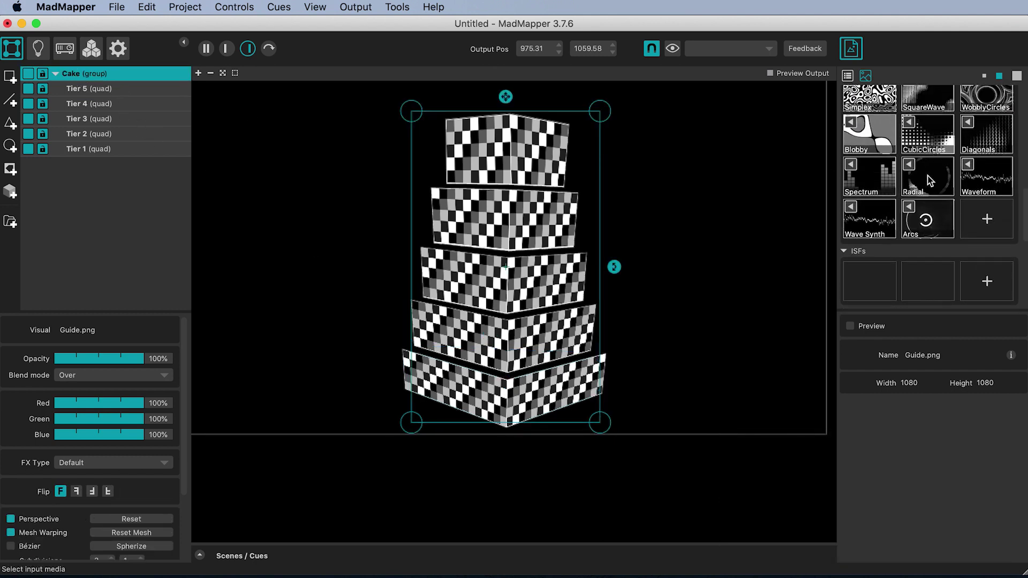
{"action": "scroll", "coordinate": [929, 182], "scroll_direction": "up", "scroll_amount": 2}
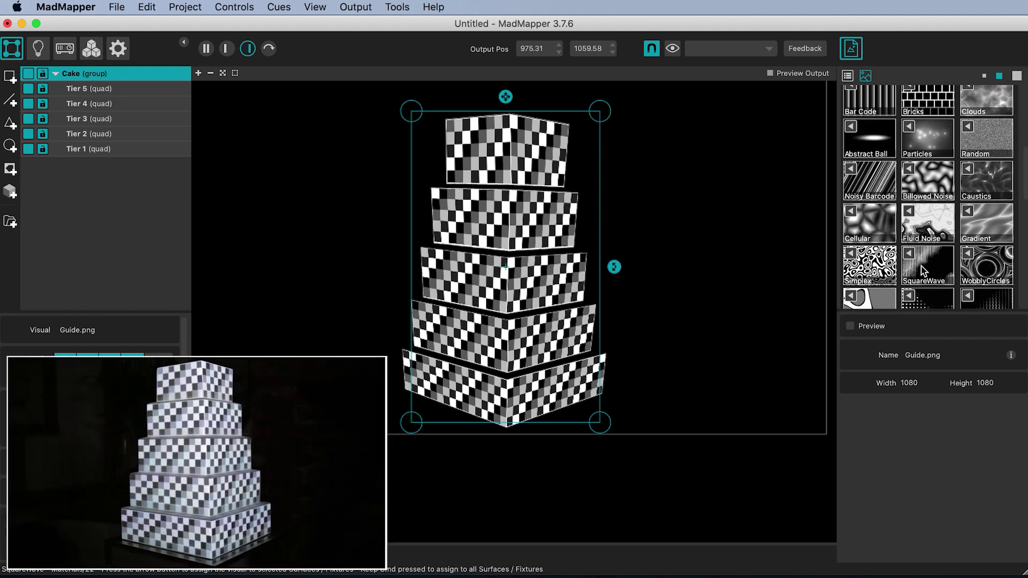
{"action": "left_click", "coordinate": [923, 270]}
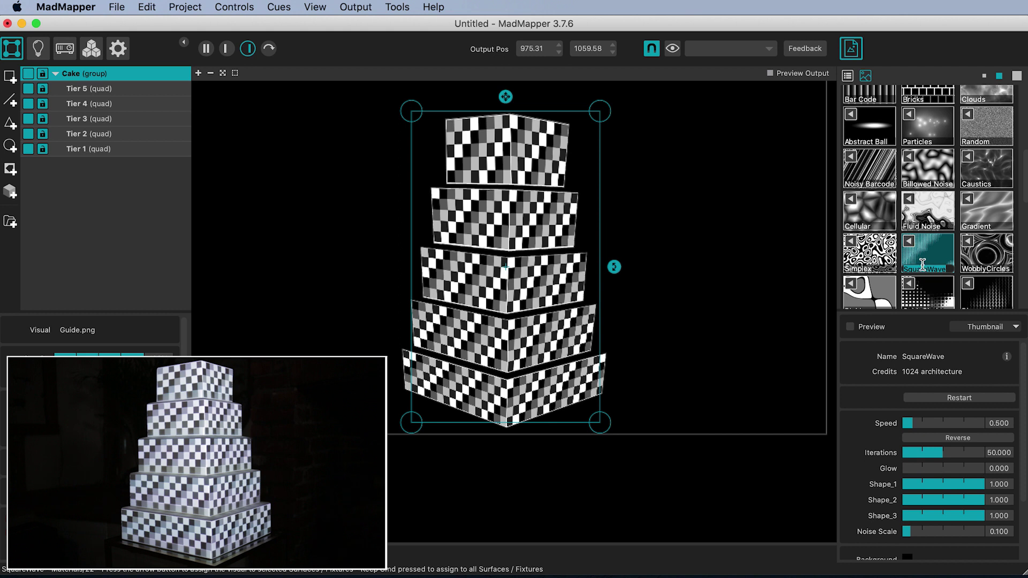
{"action": "double_click", "coordinate": [924, 249]}
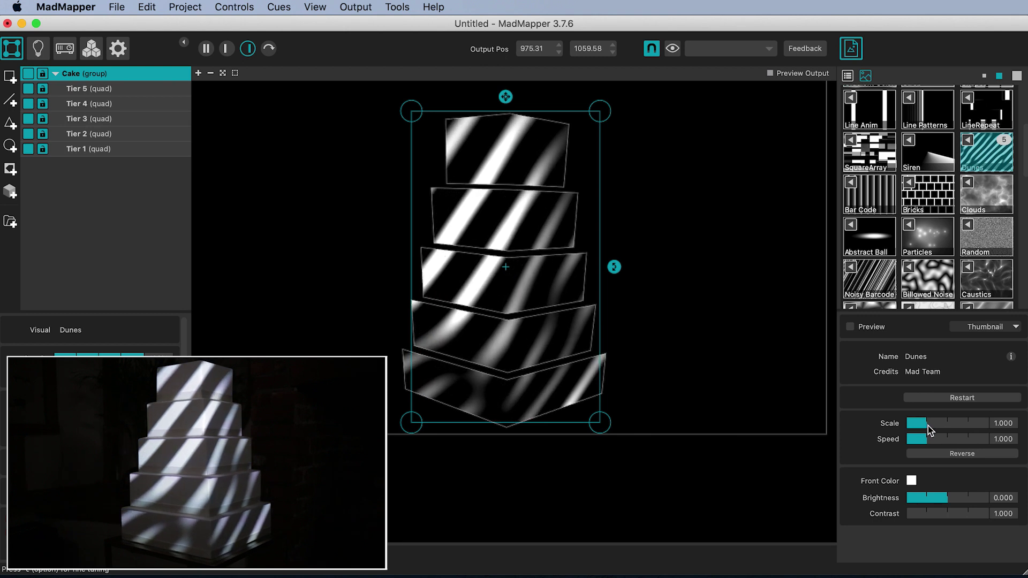
Step: Set the Dunes scale to 1.947 and the front colour to red
{"action": "left_click_drag", "start_coordinate": [927, 425], "coordinate": [947, 428]}
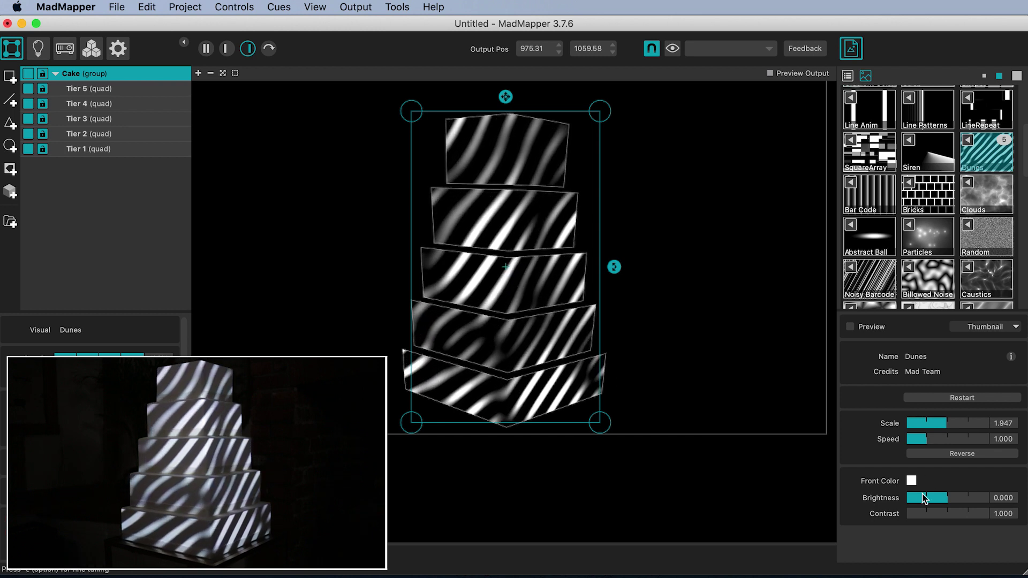
{"action": "left_click", "coordinate": [911, 481]}
{"action": "left_click_drag", "start_coordinate": [533, 205], "coordinate": [487, 180]}
{"action": "left_click", "coordinate": [660, 443]}
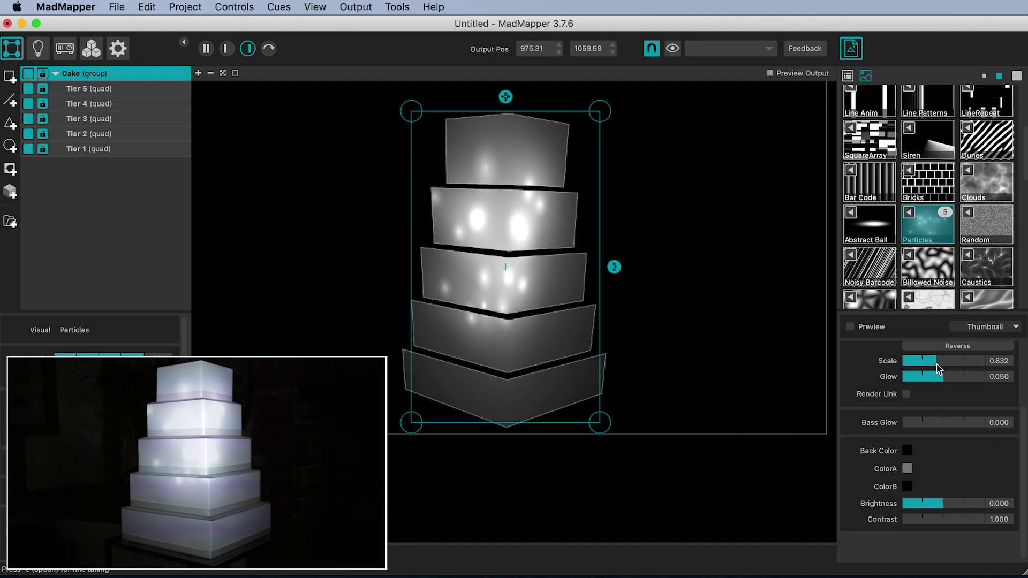
Step: Shrink the Particles scale and set ColorA to a vivid yellow
{"action": "mouse_move", "coordinate": [937, 364]}
{"action": "left_mouse_down"}
{"action": "mouse_move", "coordinate": [918, 364]}
{"action": "mouse_move", "coordinate": [933, 381]}
{"action": "left_mouse_up"}
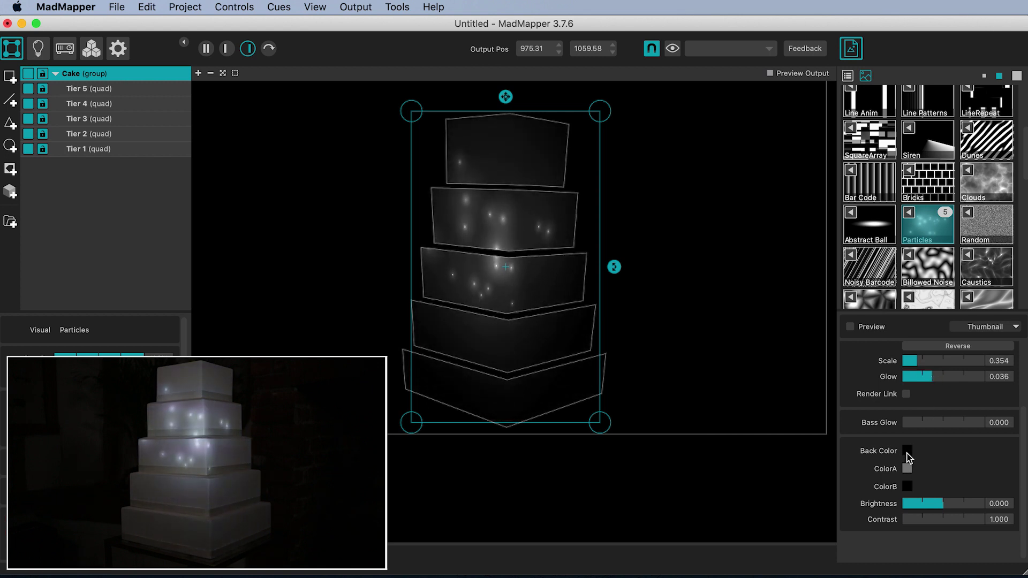
{"action": "left_click", "coordinate": [906, 470]}
{"action": "left_click_drag", "start_coordinate": [603, 222], "coordinate": [633, 196]}
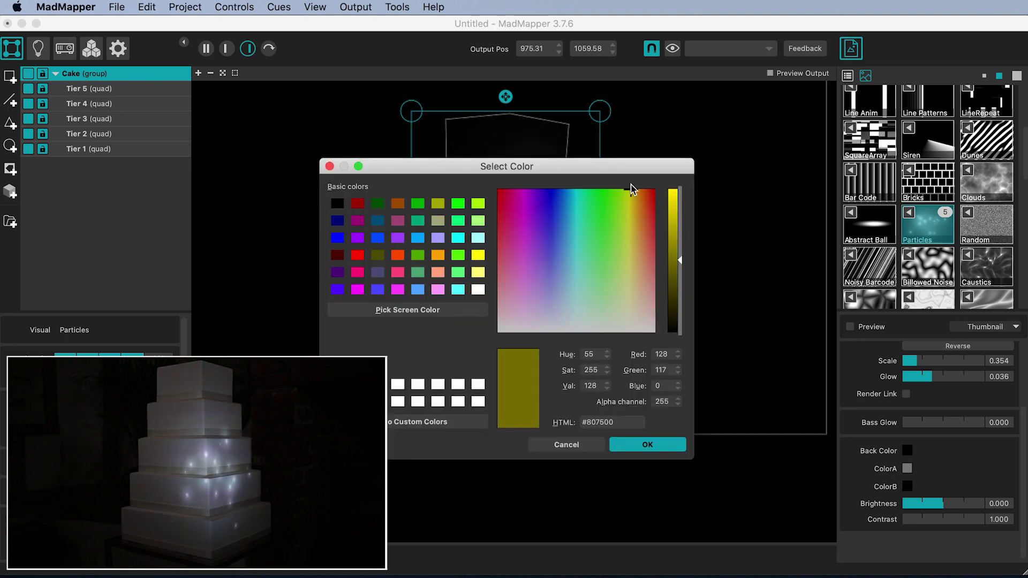
{"action": "left_click_drag", "start_coordinate": [679, 262], "coordinate": [681, 208]}
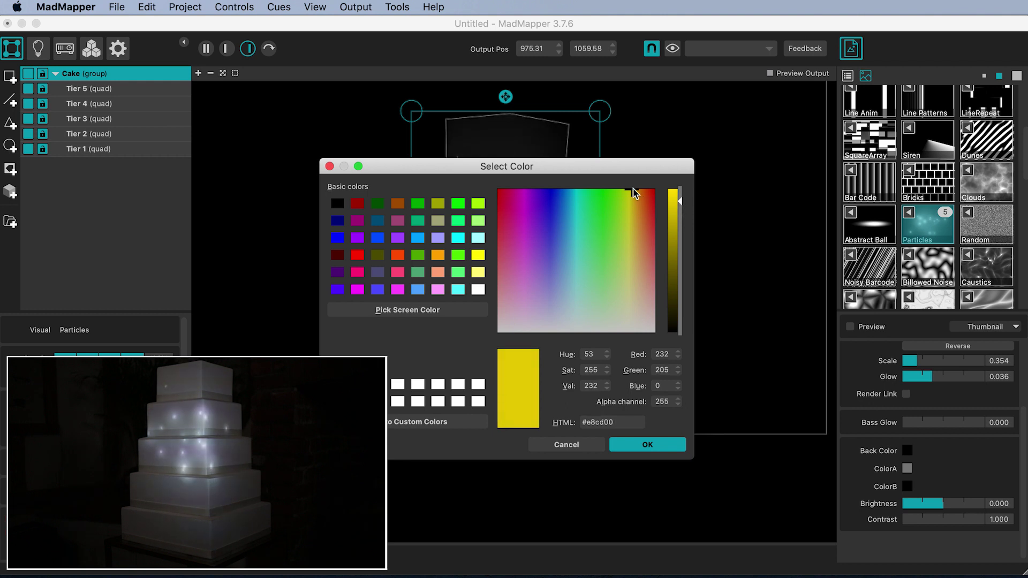
{"action": "left_click", "coordinate": [638, 443]}
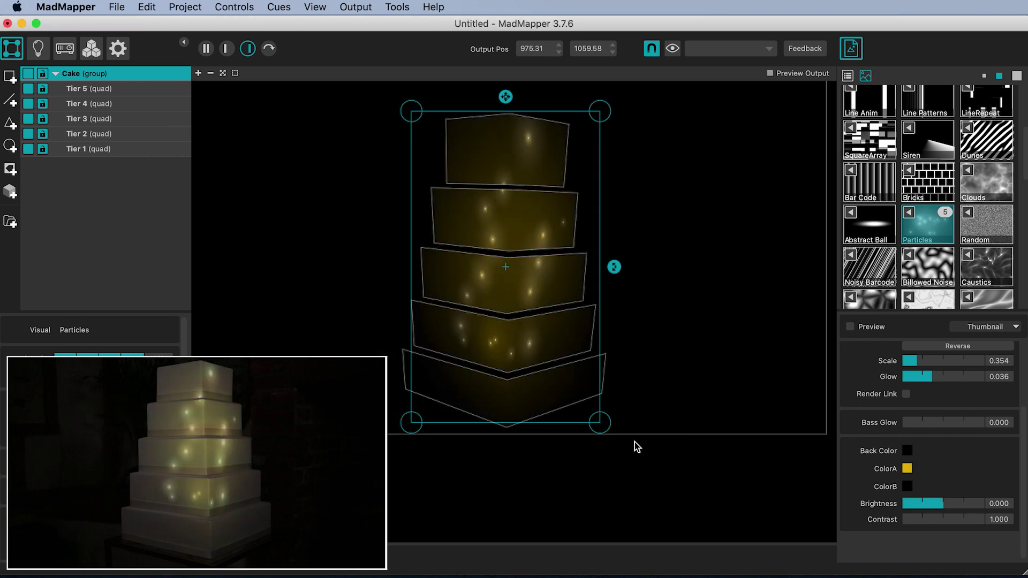
Step: Set ColorB to orange (#ff9411) and adjust the particle glow to 0.028
{"action": "left_click", "coordinate": [906, 487]}
{"action": "left_click", "coordinate": [640, 196]}
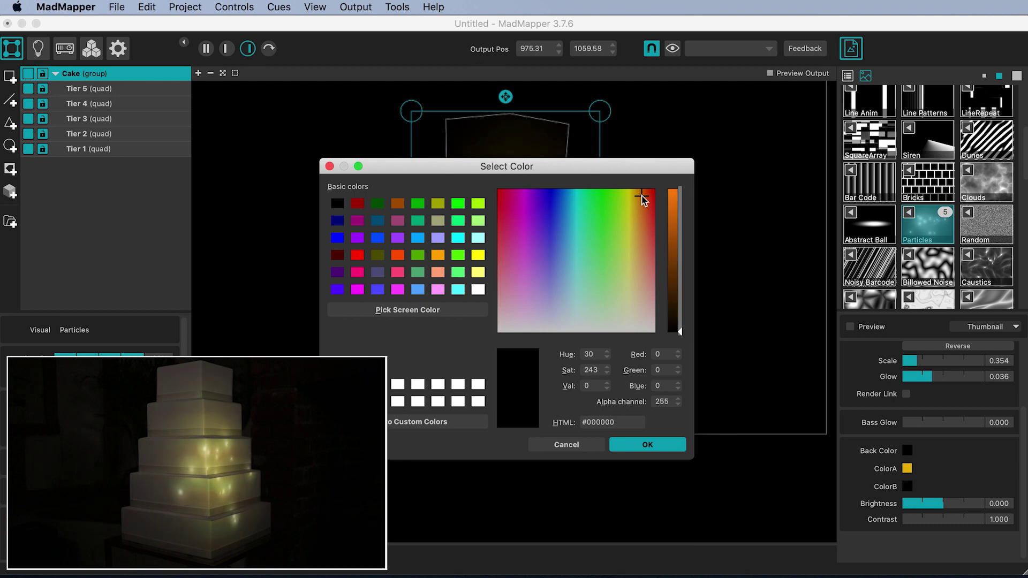
{"action": "left_click_drag", "start_coordinate": [673, 214], "coordinate": [641, 200]}
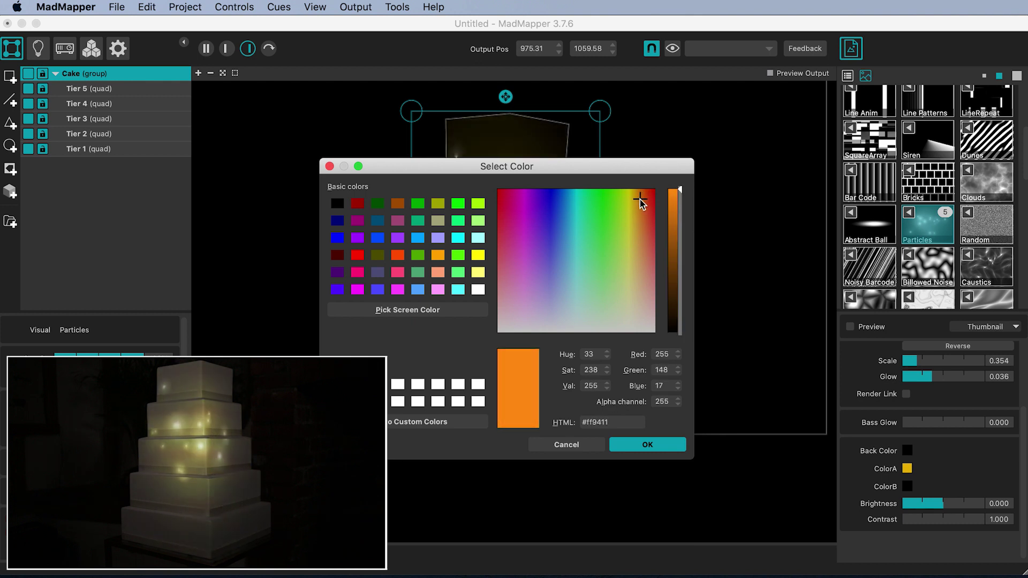
{"action": "left_click", "coordinate": [642, 443]}
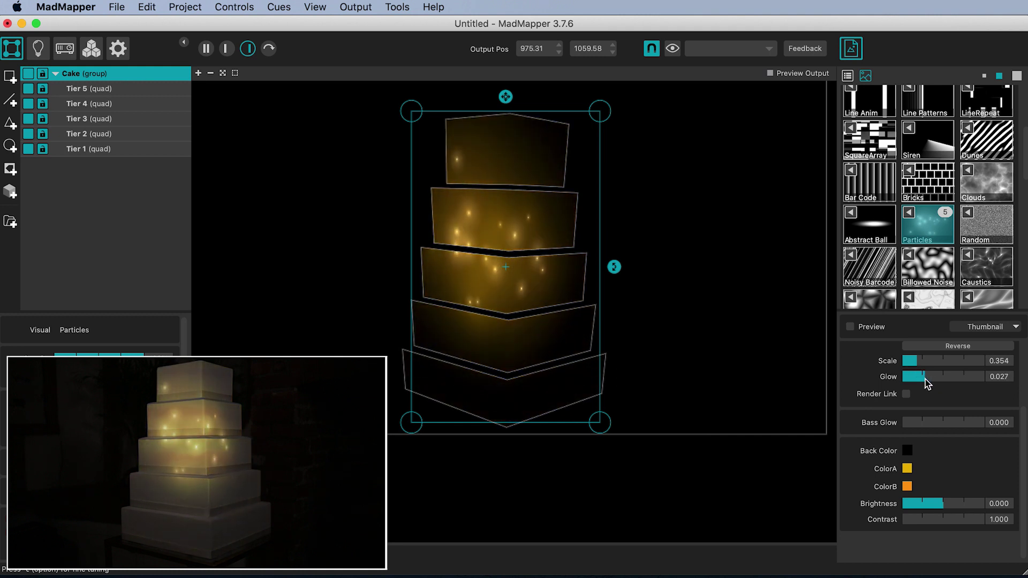
{"action": "left_click_drag", "start_coordinate": [926, 379], "coordinate": [926, 380]}
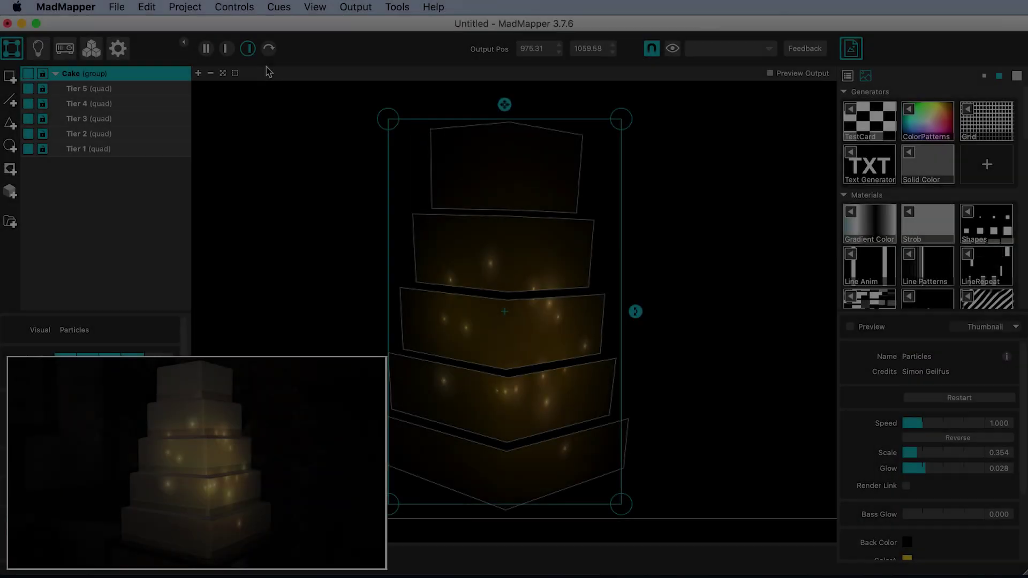
Step: Import Particle Cascade Loop.mp4 into the media library and assign a movie to the Cake tiers
{"action": "key", "text": "super+o"}
{"action": "left_click", "coordinate": [398, 156]}
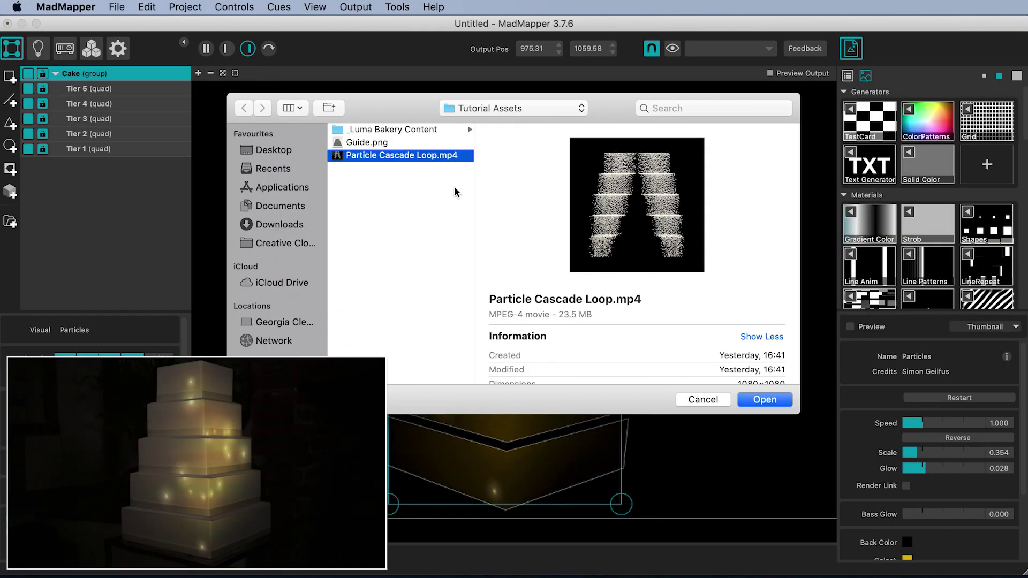
{"action": "left_click", "coordinate": [764, 399]}
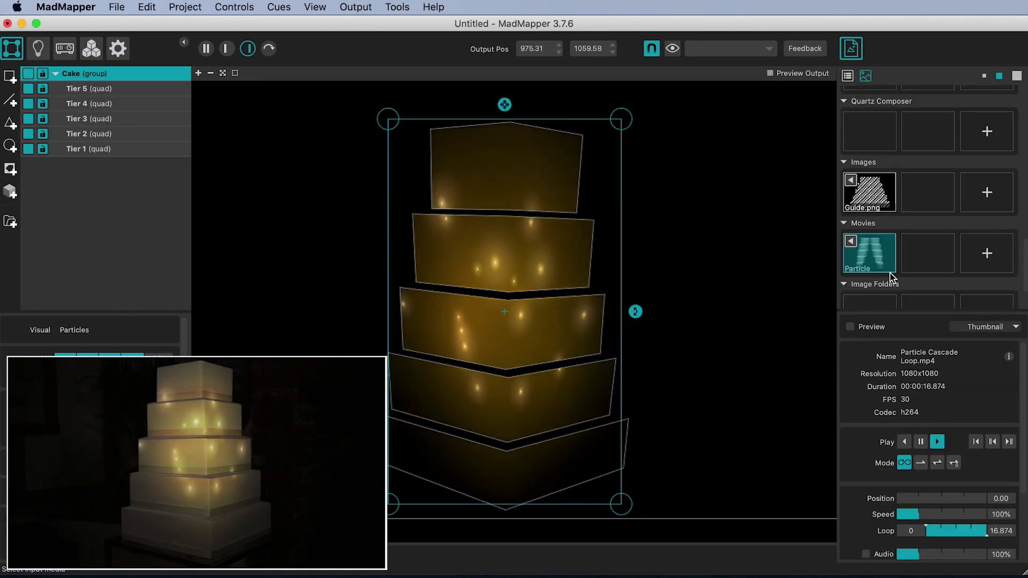
{"action": "left_click", "coordinate": [872, 251]}
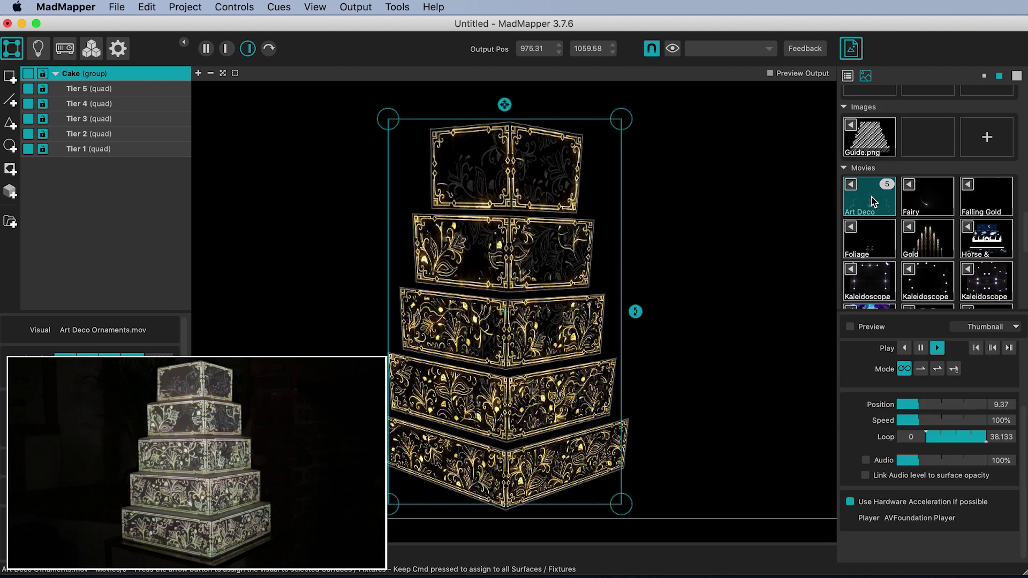
Step: Preview Fairy Cascade, Foliage, Gold Fountain, Horse & Carriage, Purple Sequins and Mirrorball movies, ending on Purple Fountain
{"action": "left_click", "coordinate": [928, 201]}
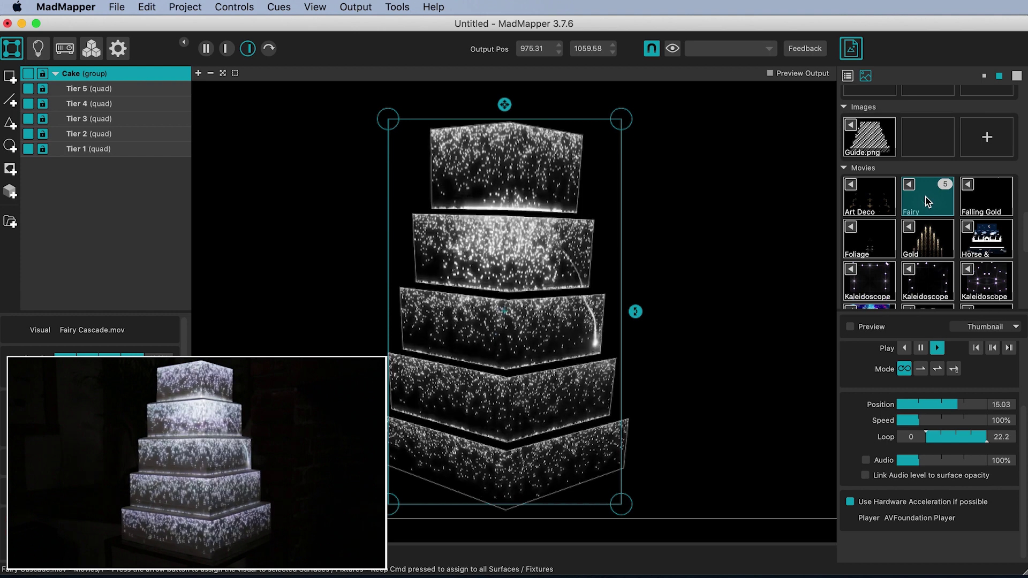
{"action": "left_click", "coordinate": [876, 247]}
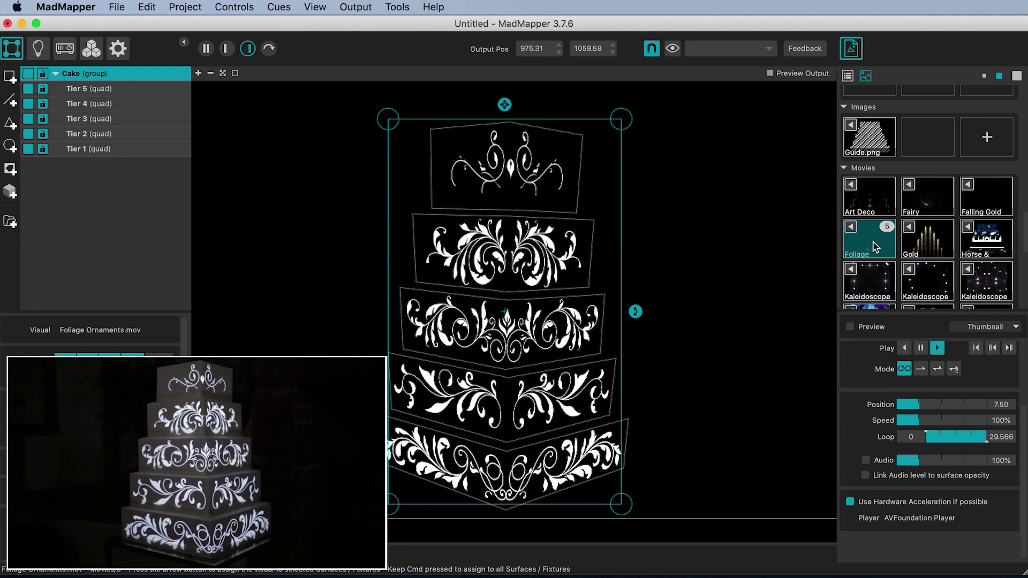
{"action": "left_click", "coordinate": [921, 247]}
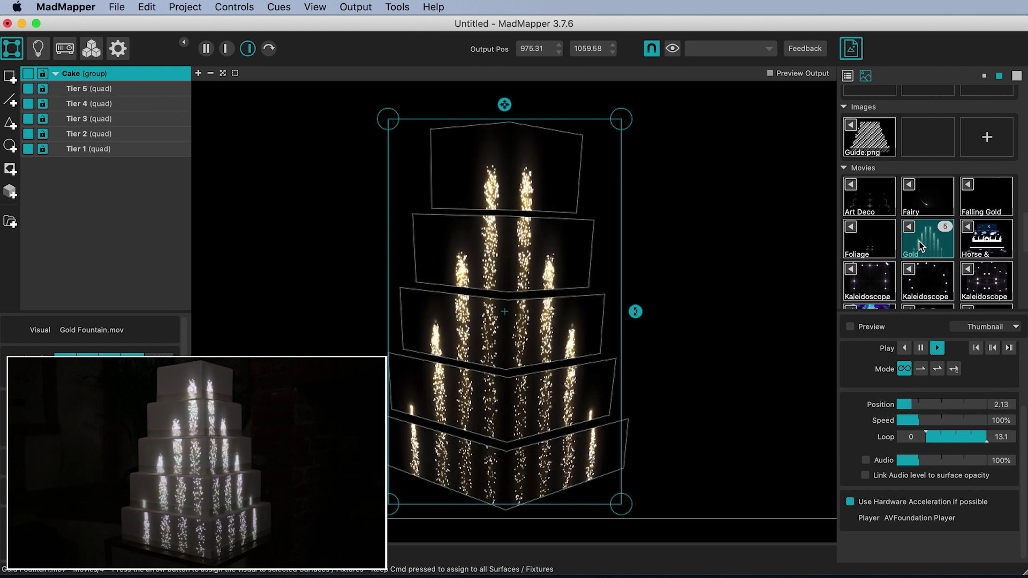
{"action": "left_click", "coordinate": [992, 243]}
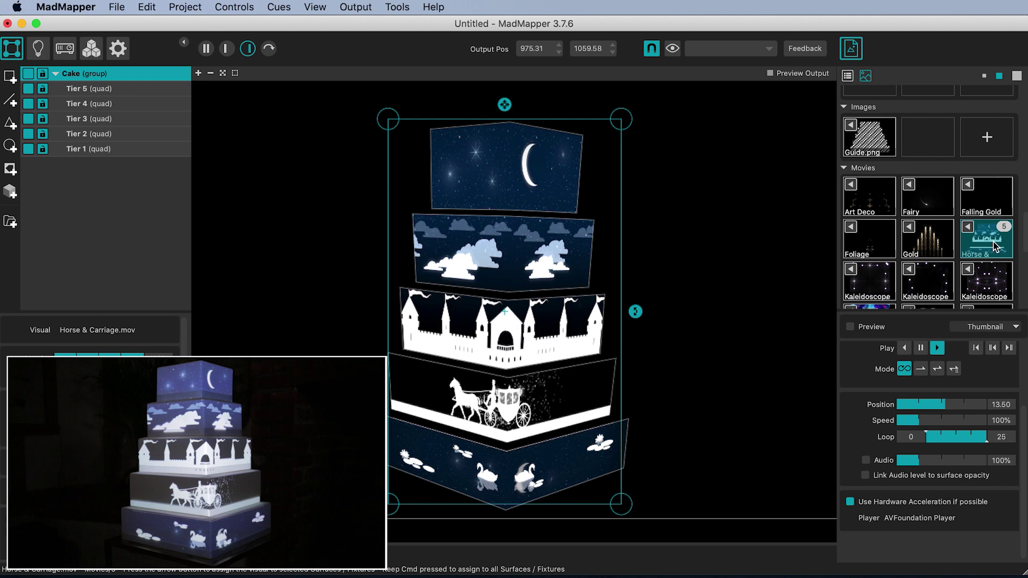
{"action": "scroll", "coordinate": [993, 242], "scroll_direction": "down", "scroll_amount": 5}
{"action": "left_click", "coordinate": [927, 190]}
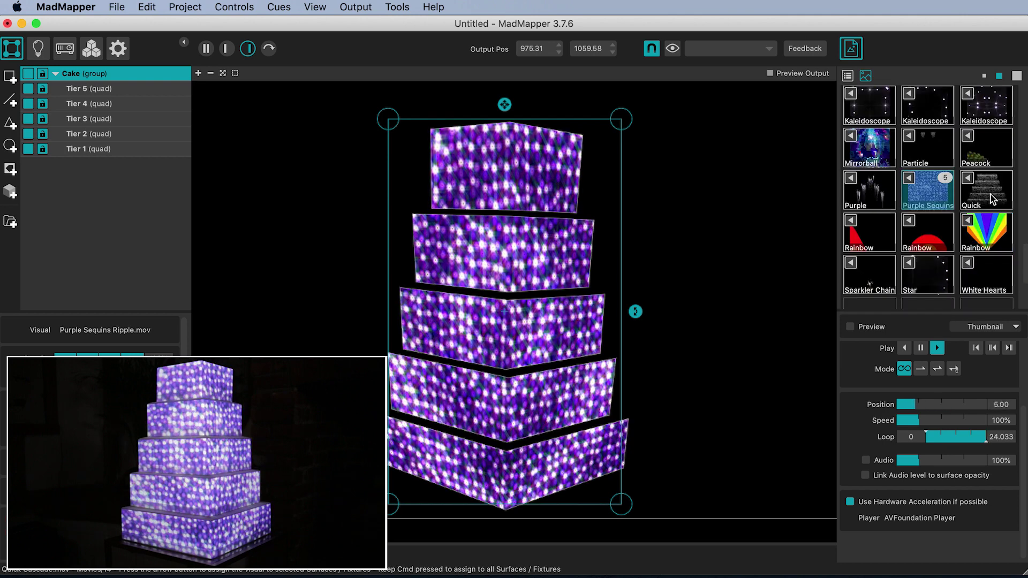
{"action": "left_click", "coordinate": [870, 148]}
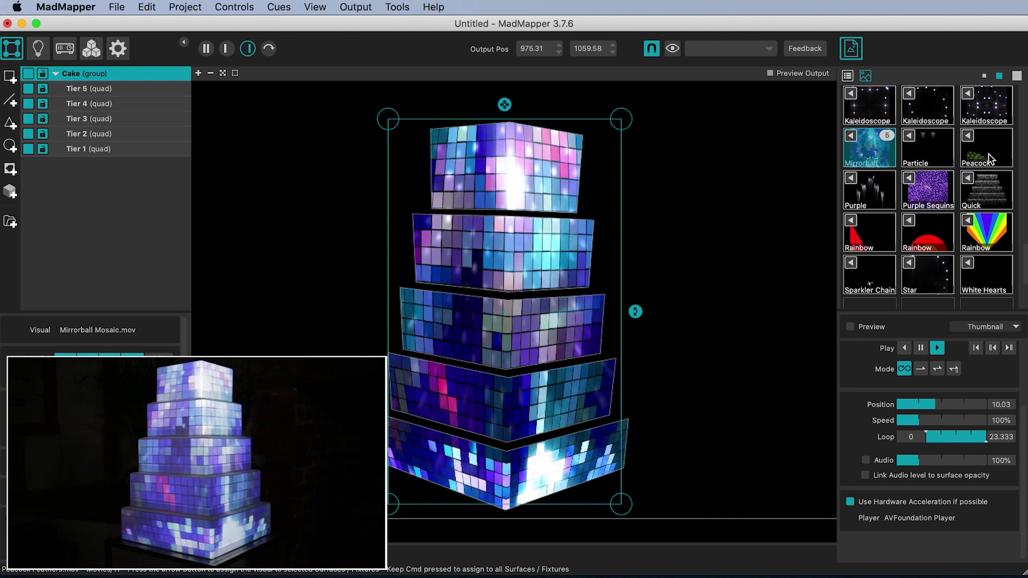
{"action": "left_click", "coordinate": [878, 191]}
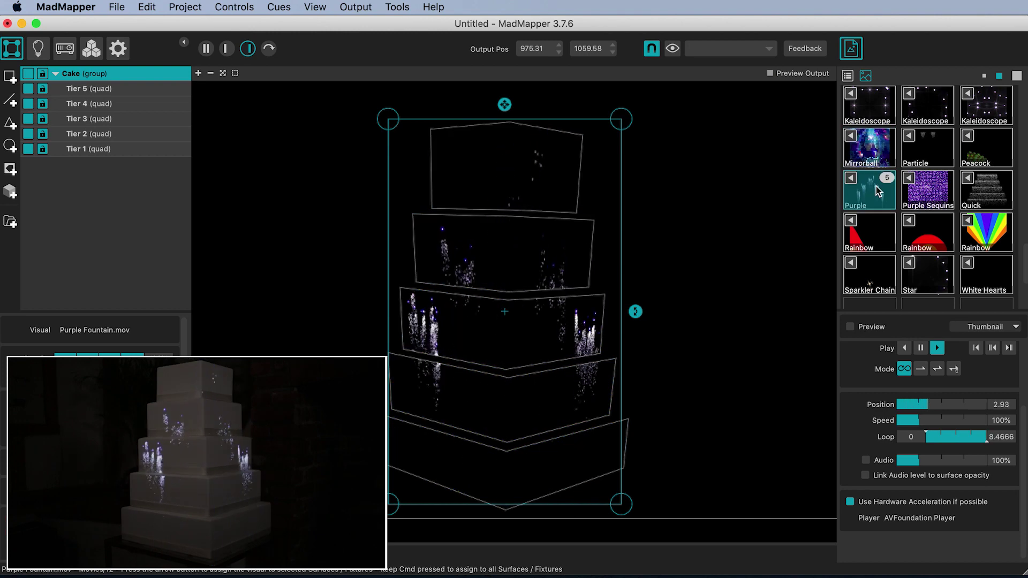